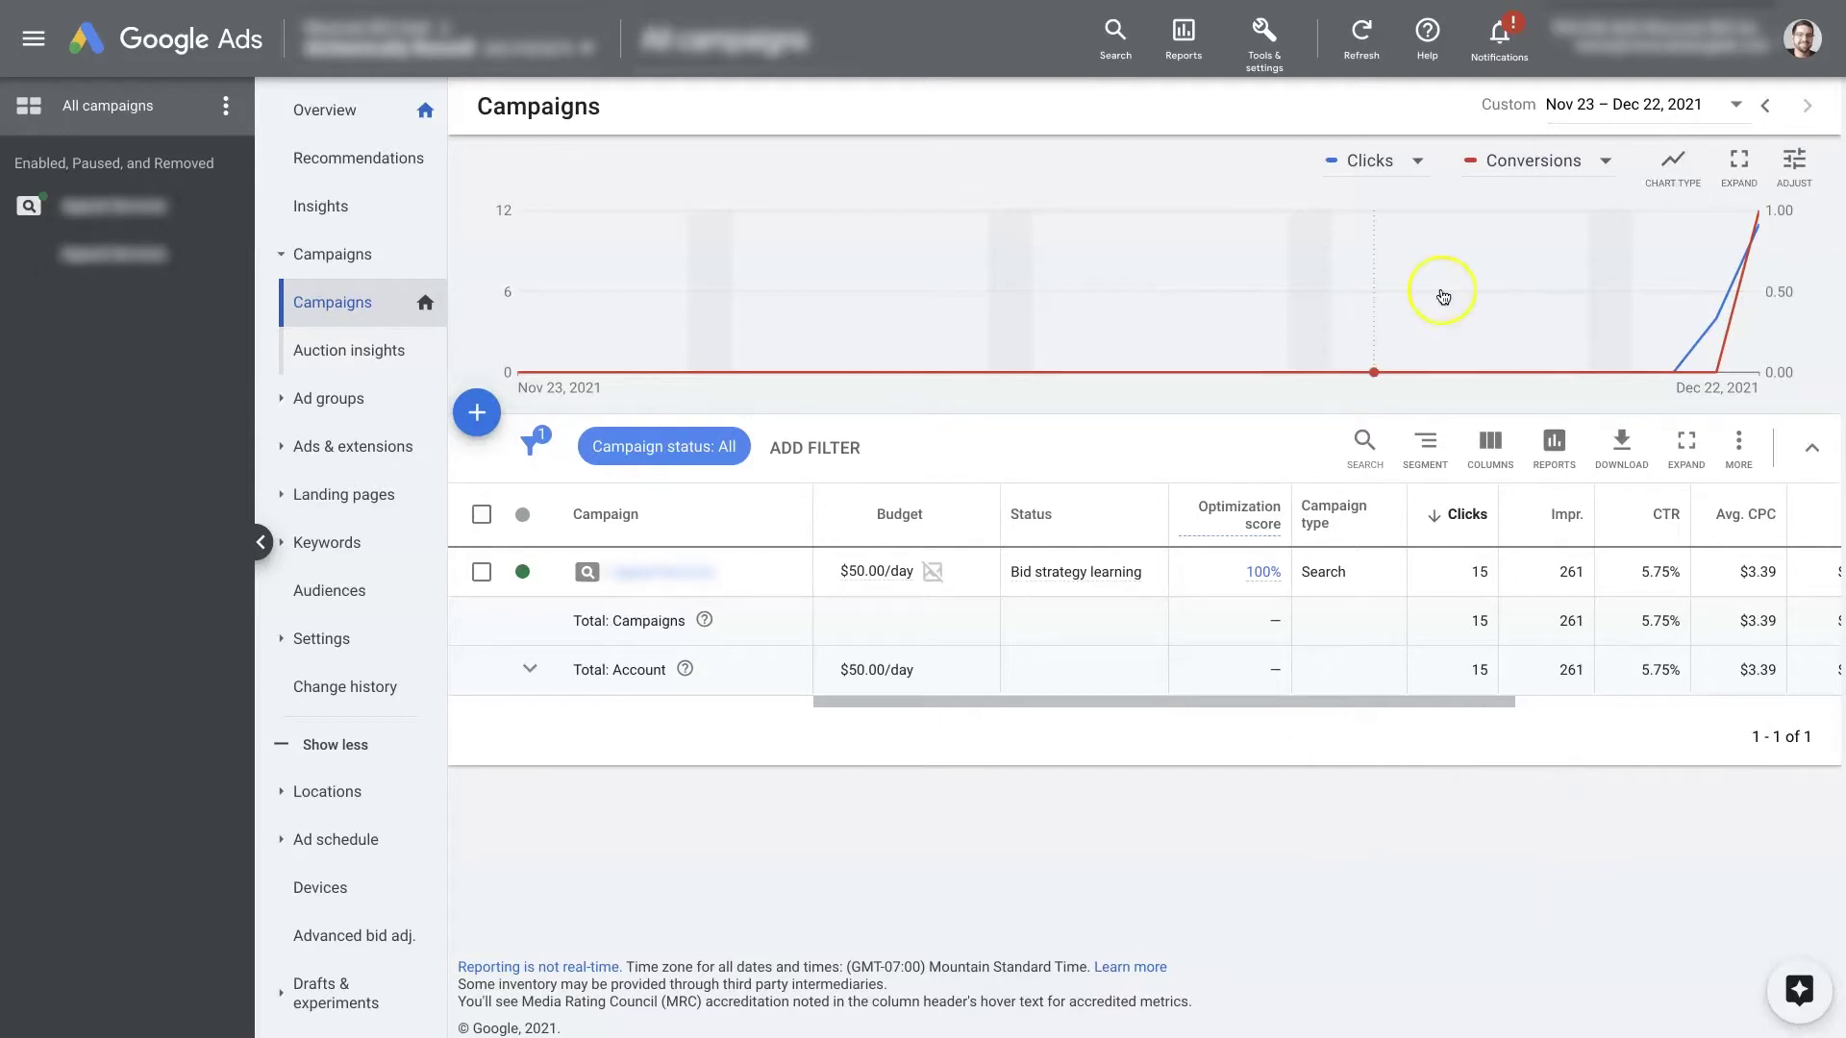
Bring up the campaign's Bidding settings, focused on Clicks with a $35.00 maximum CPC limit
{"action": "mouse_move", "coordinate": [1717, 330]}
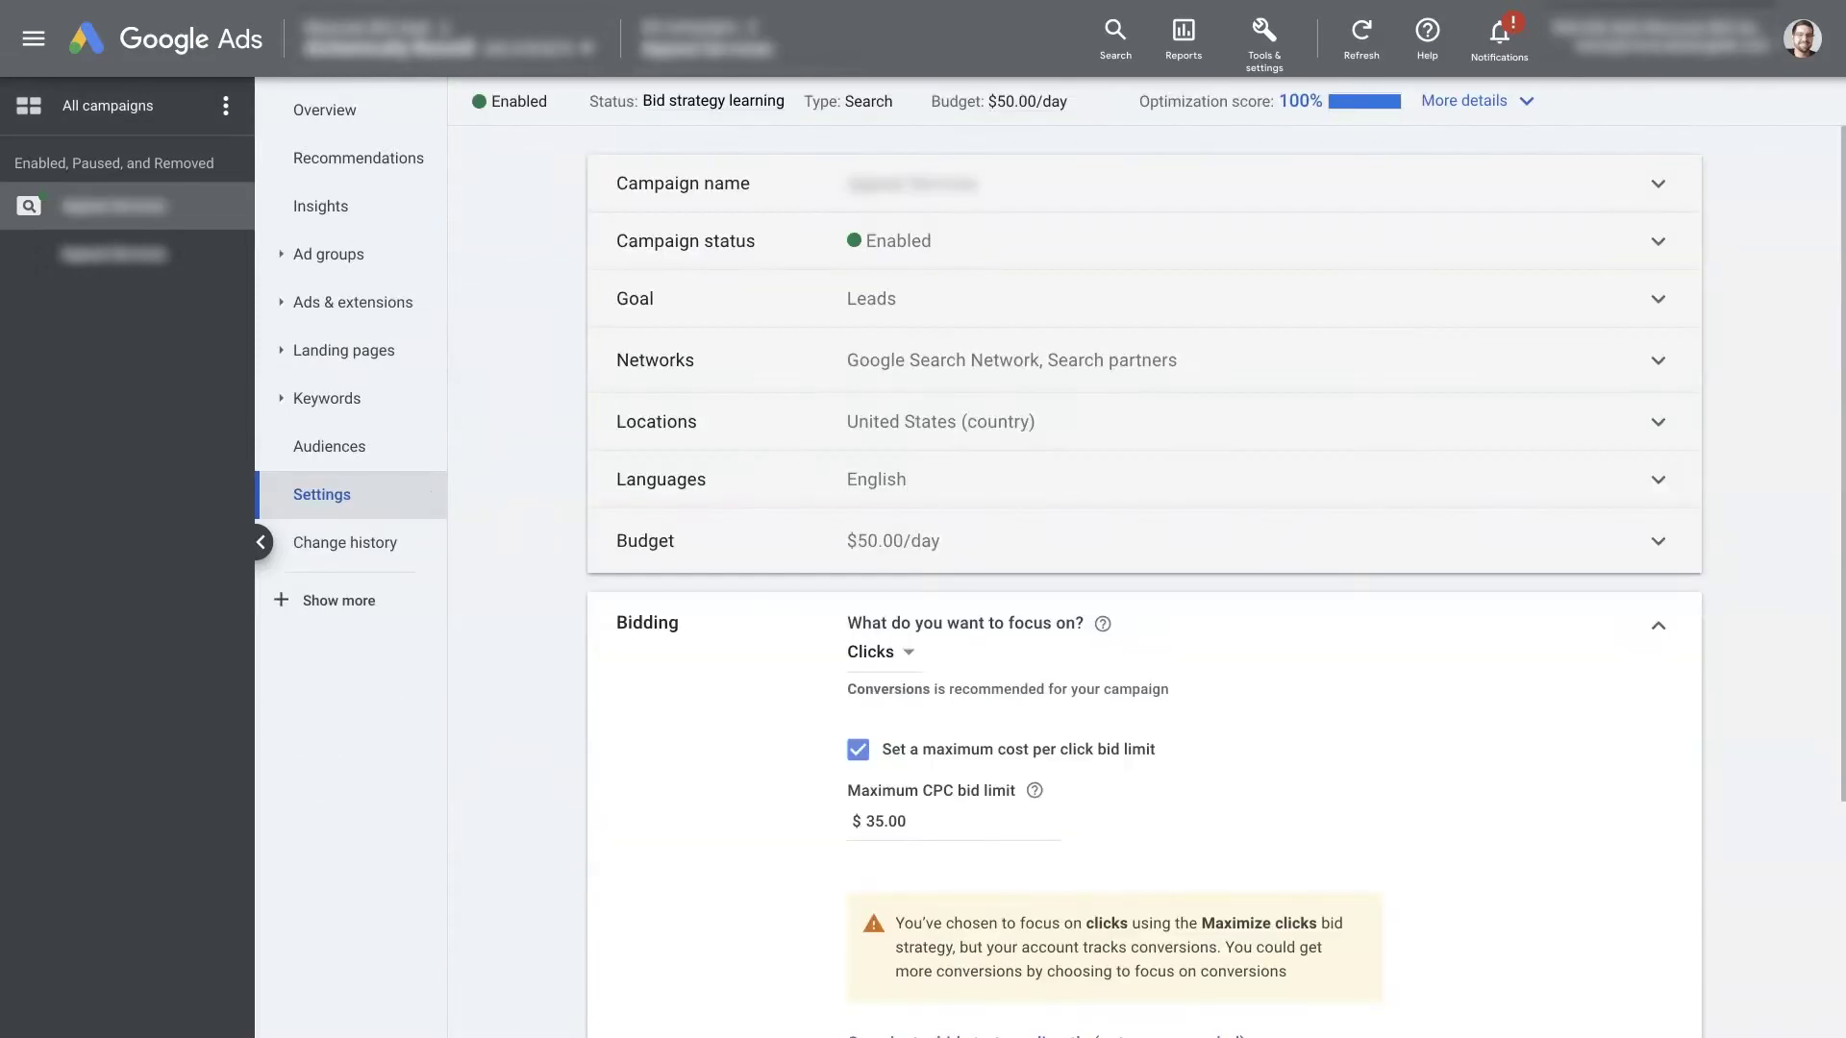
{"action": "scroll", "coordinate": [1364, 742], "scroll_direction": "down", "scroll_amount": 3}
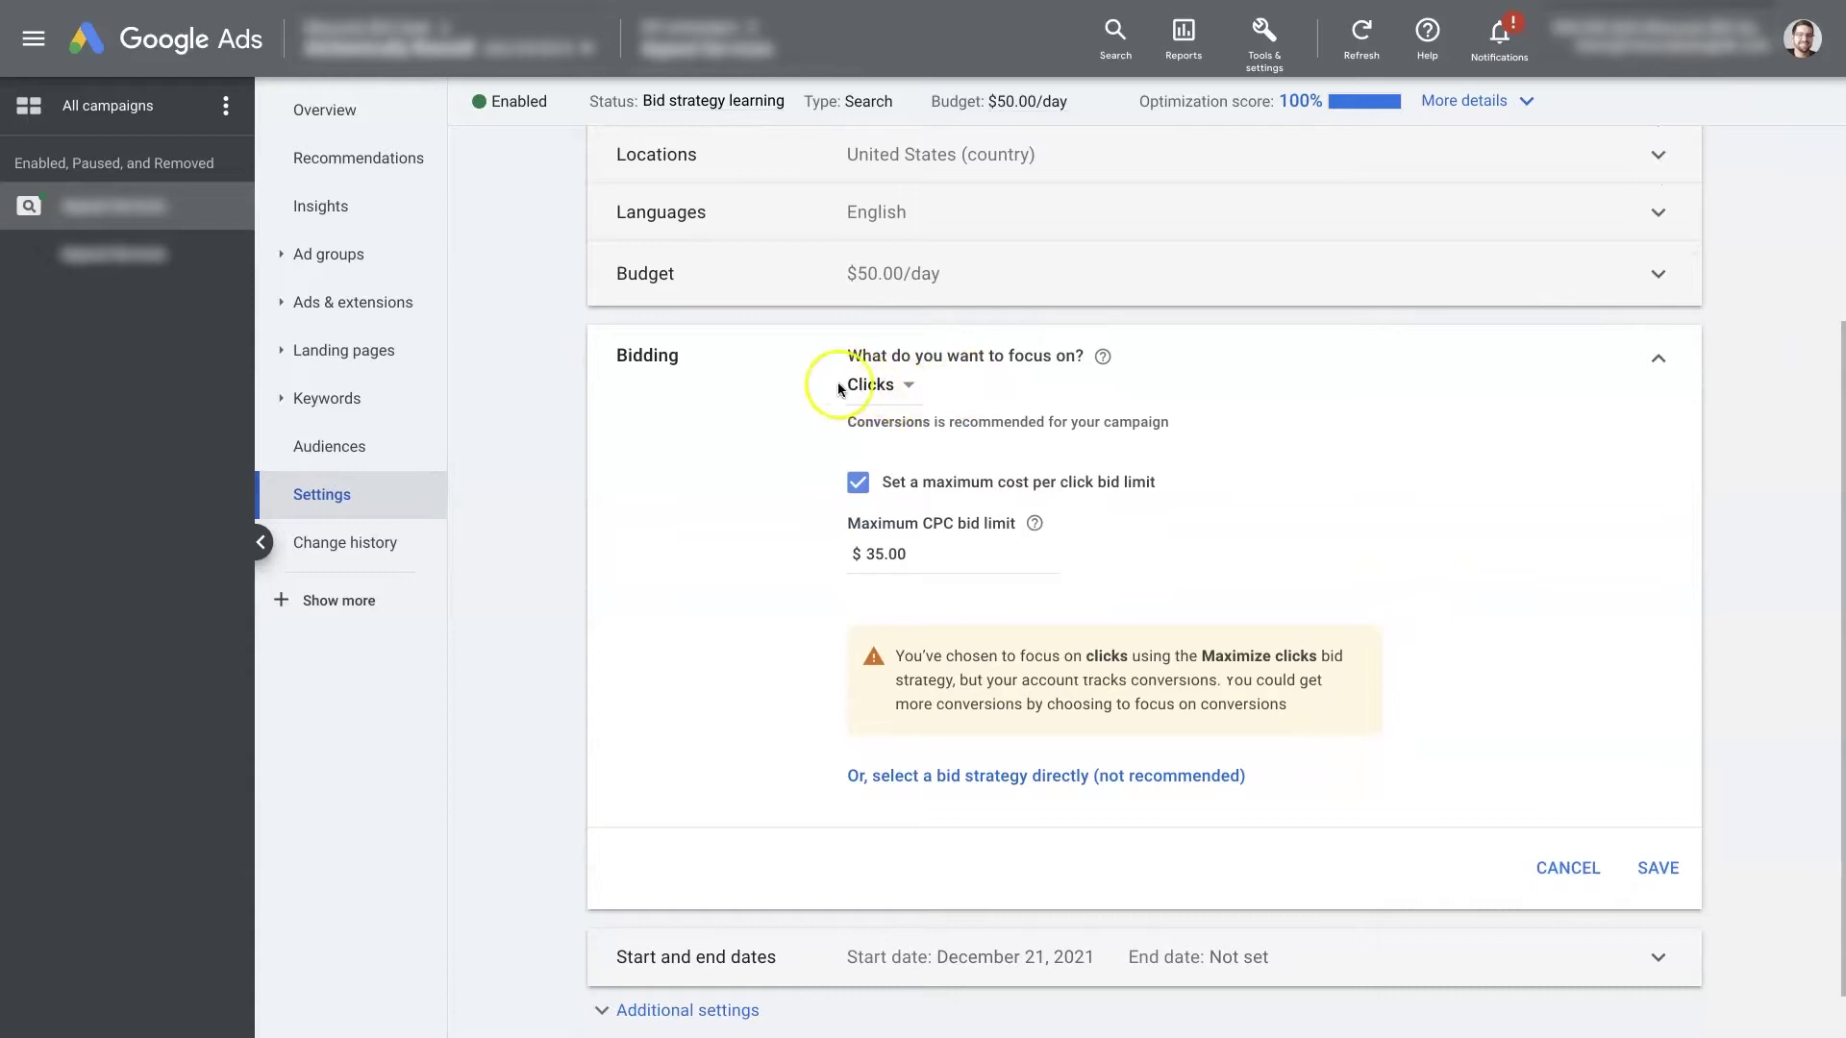
{"action": "left_click", "coordinate": [893, 385]}
{"action": "left_click", "coordinate": [712, 541]}
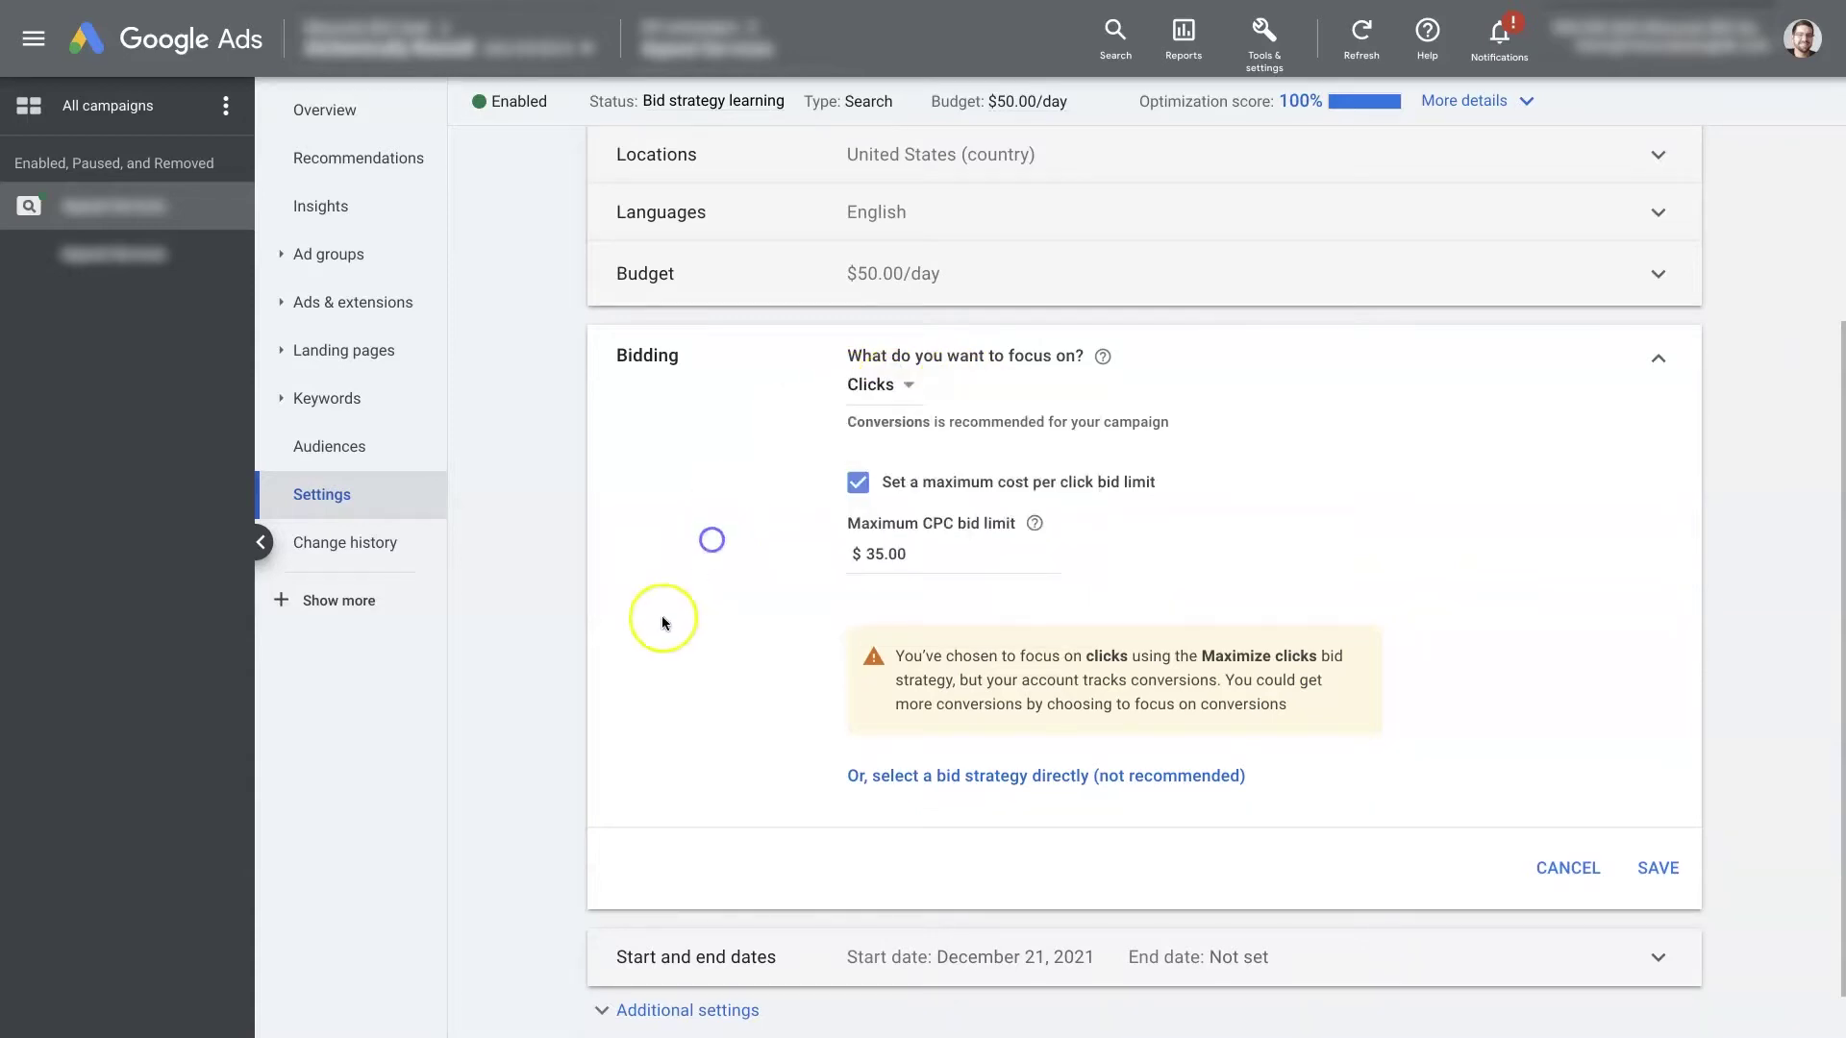
{"action": "left_click", "coordinate": [1078, 774]}
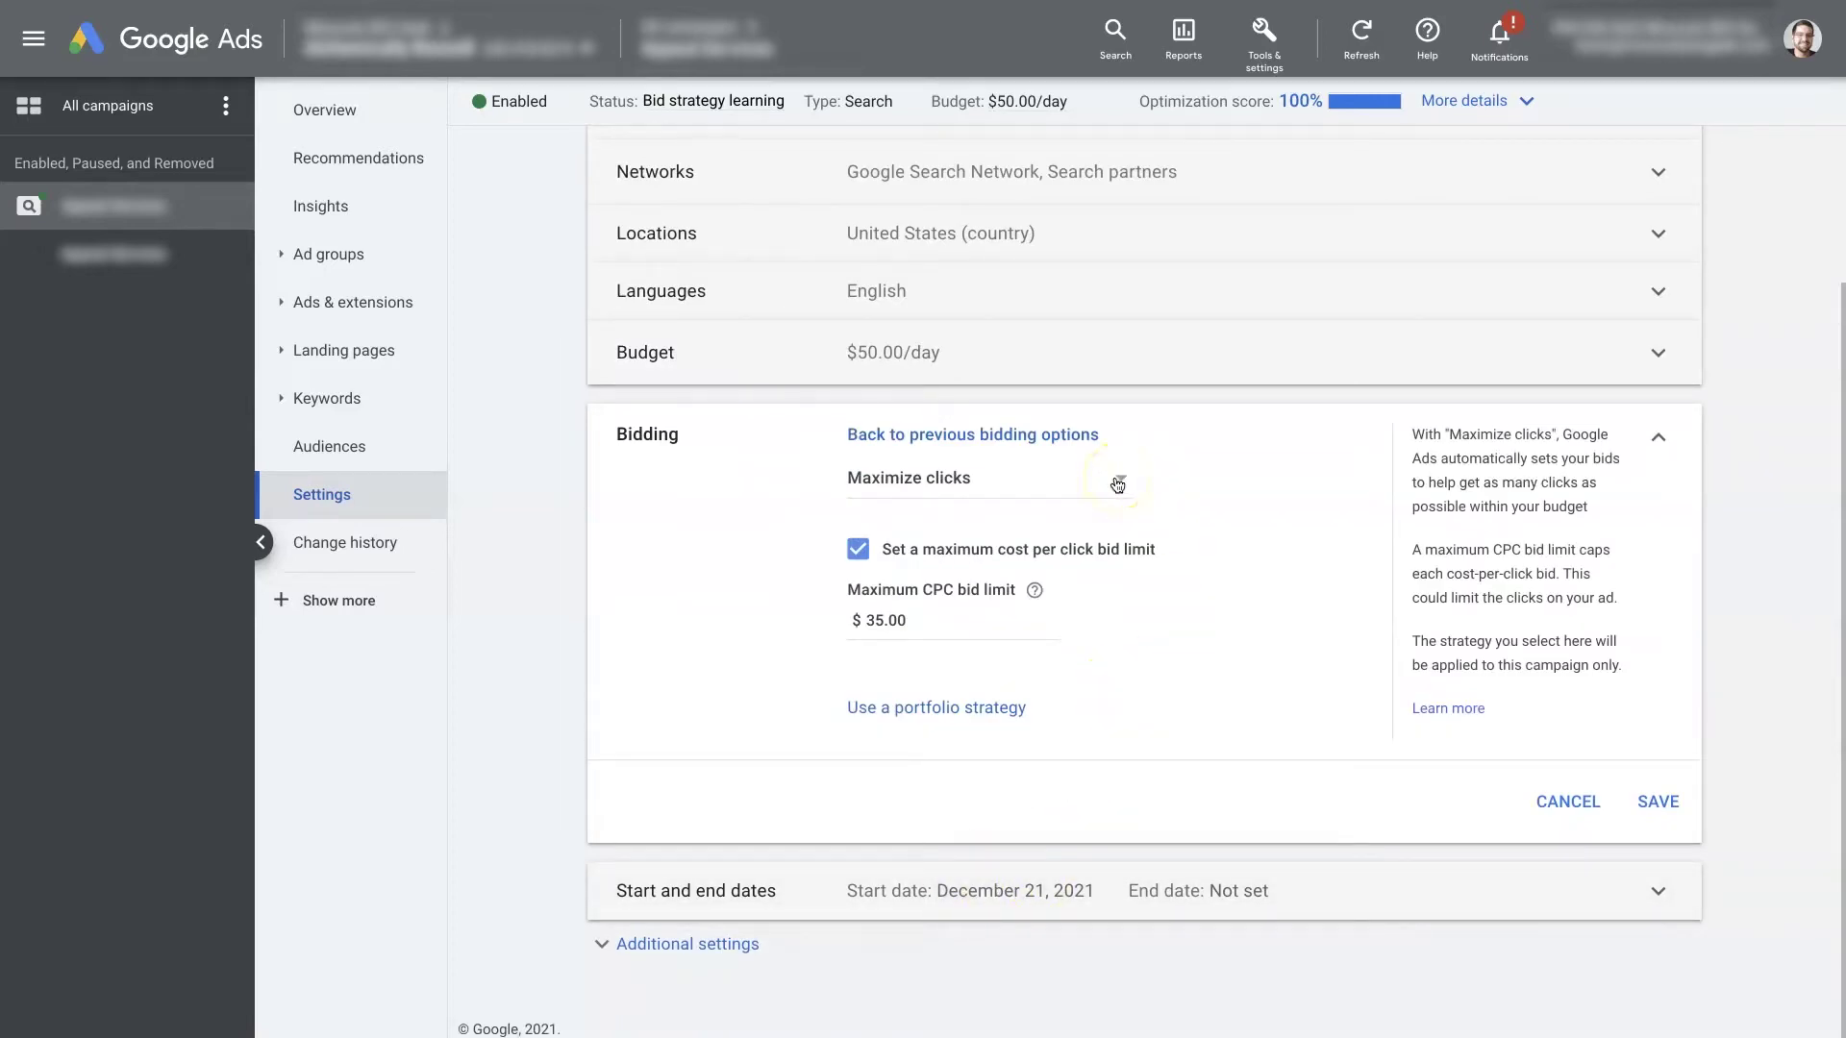
{"action": "left_click", "coordinate": [969, 433]}
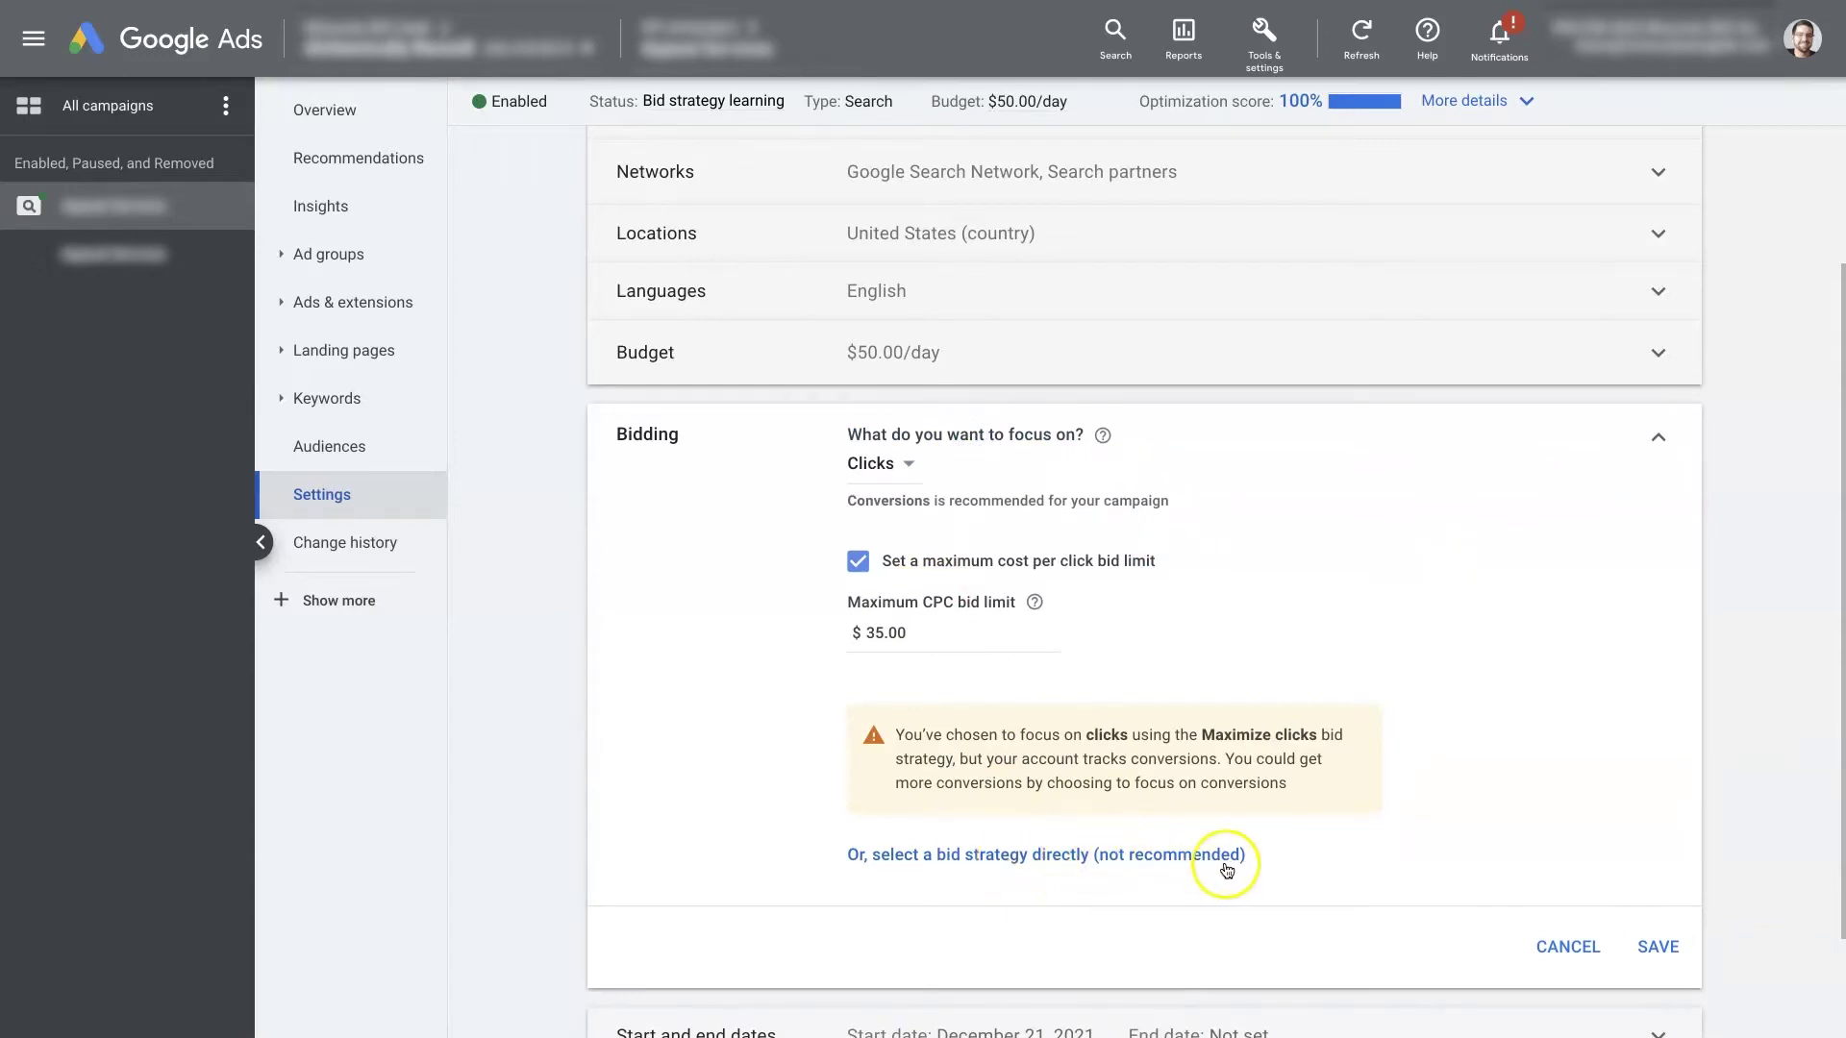
Pick the bid strategy directly, keeping Maximize clicks with the $35.00 maximum CPC limit
{"action": "left_click", "coordinate": [1130, 860]}
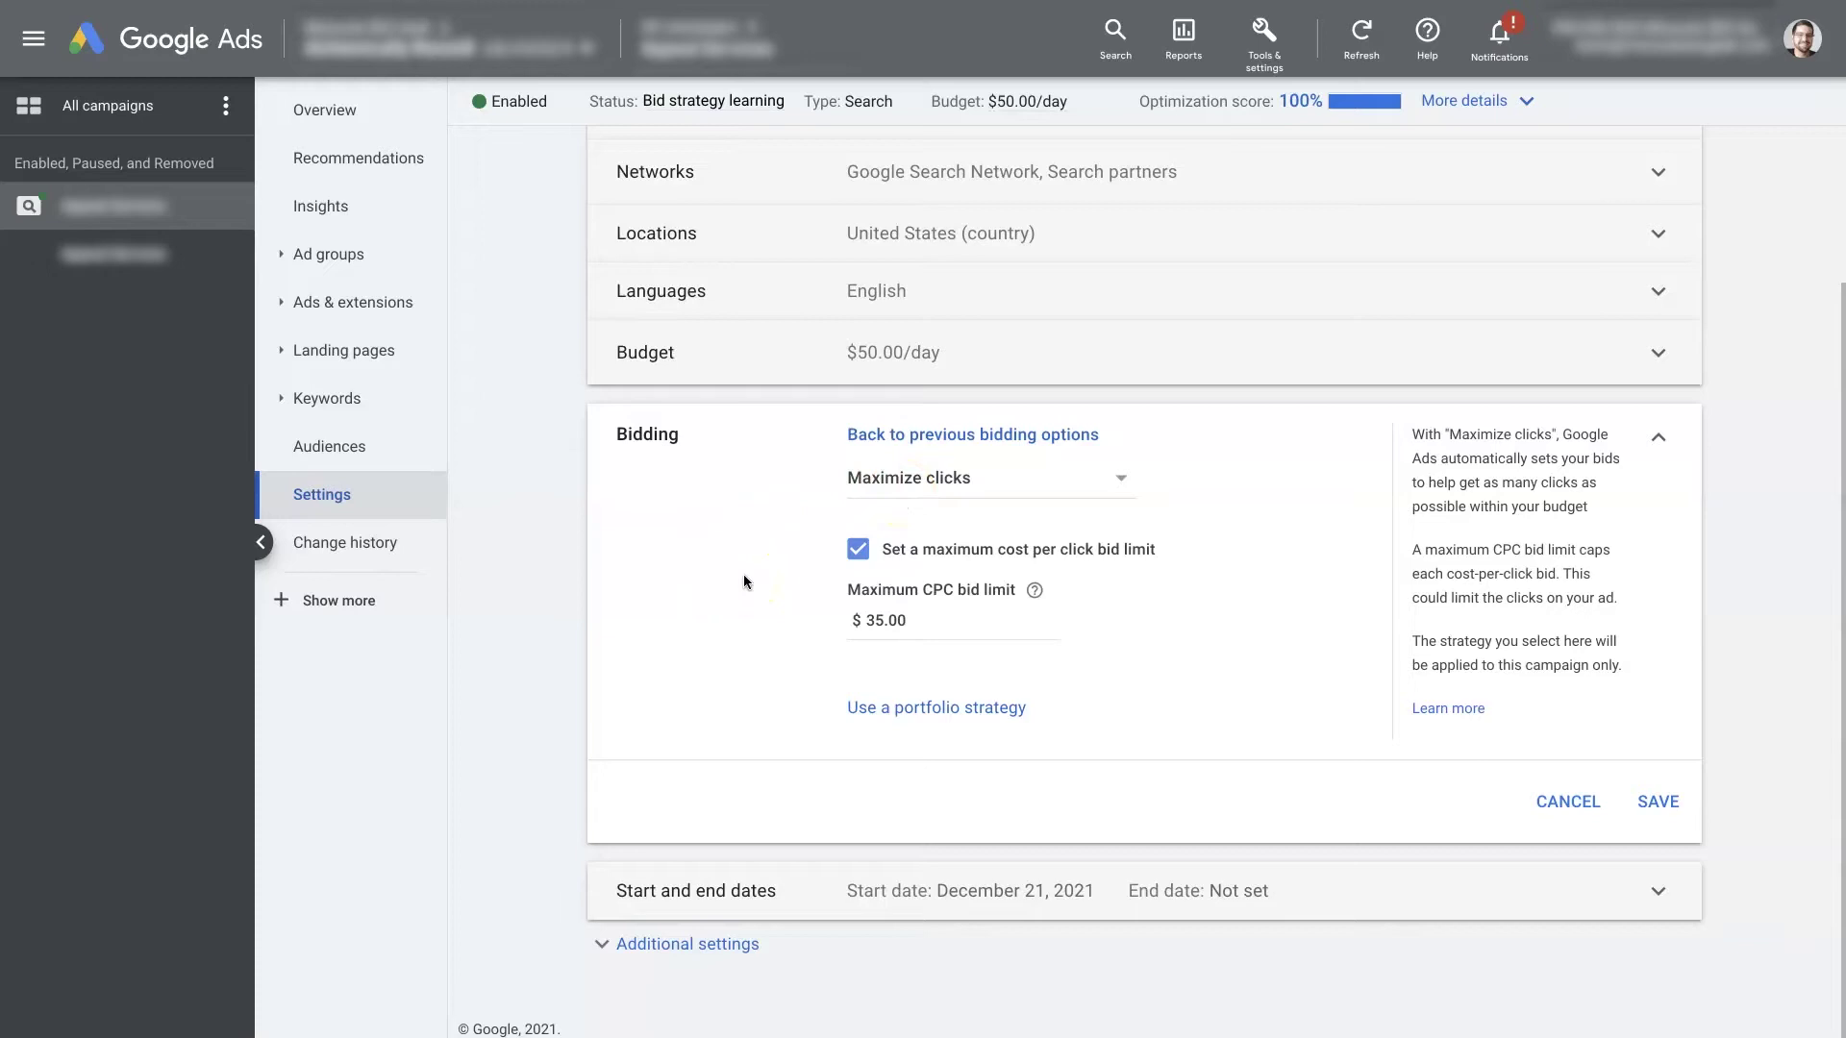
{"action": "mouse_move", "coordinate": [1005, 108]}
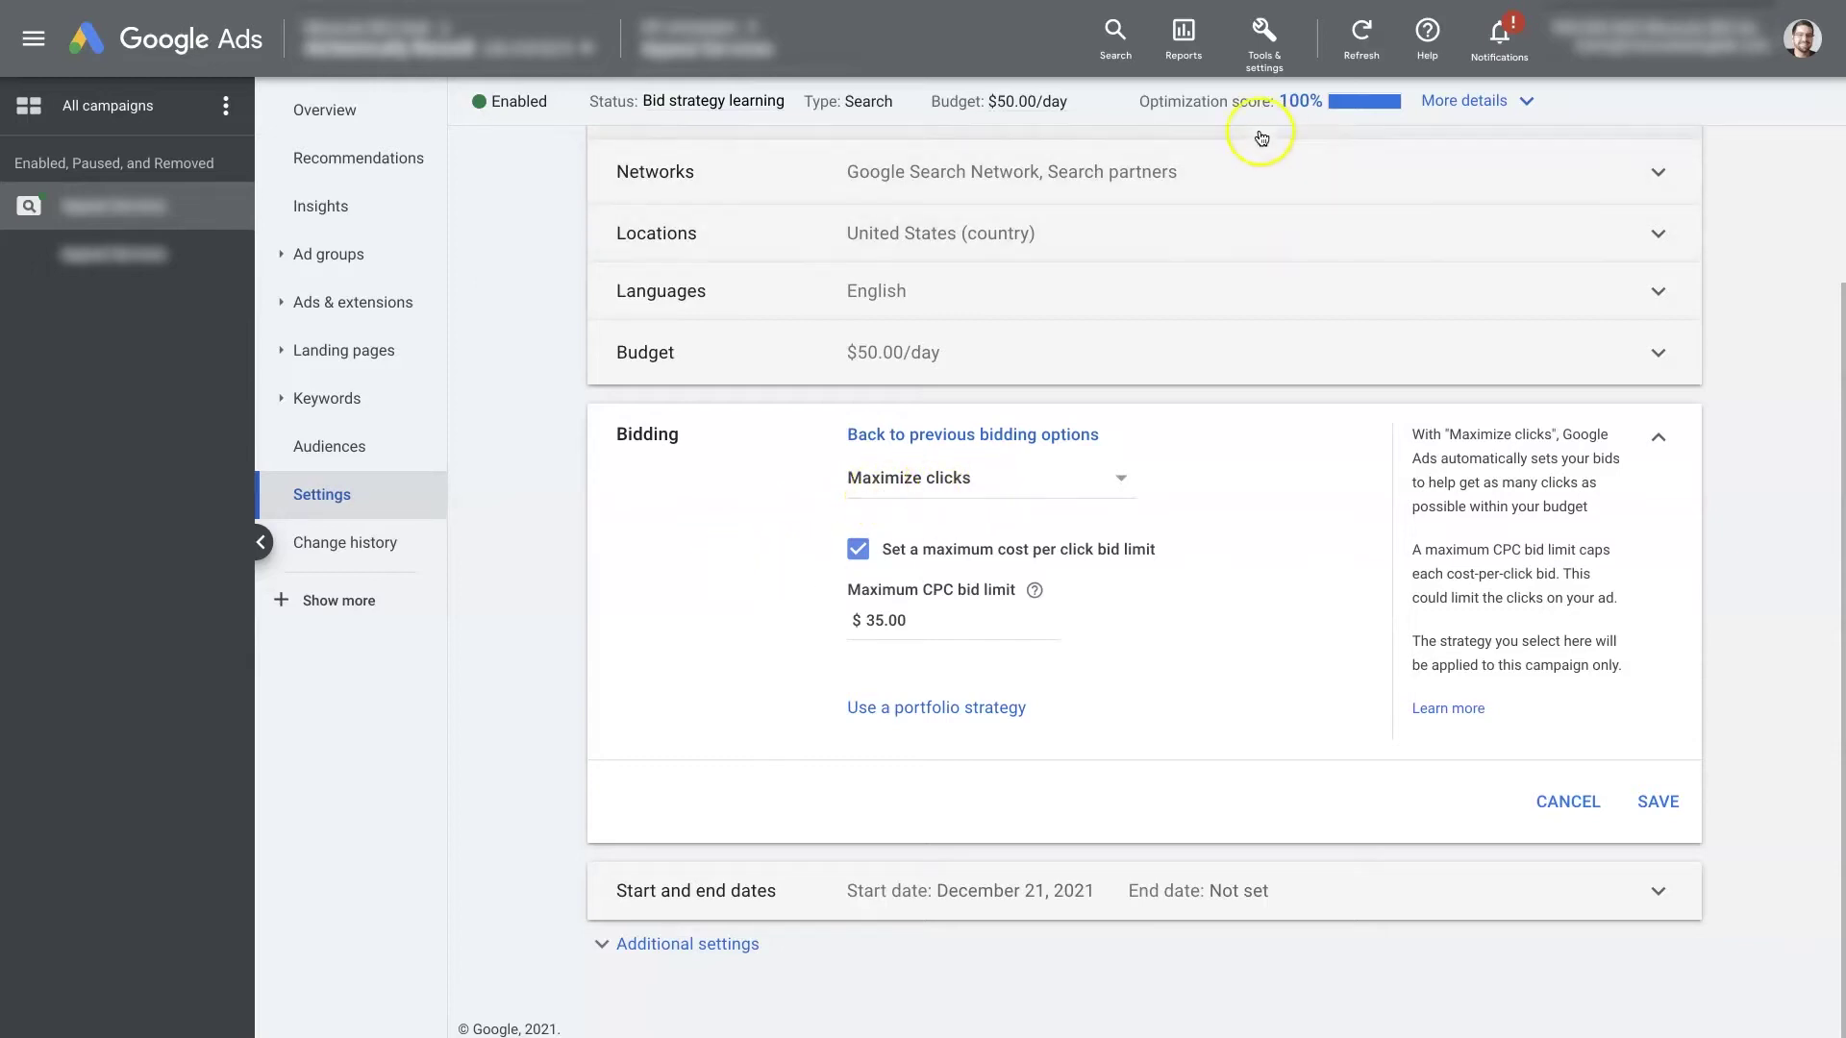
{"action": "mouse_move", "coordinate": [1293, 103]}
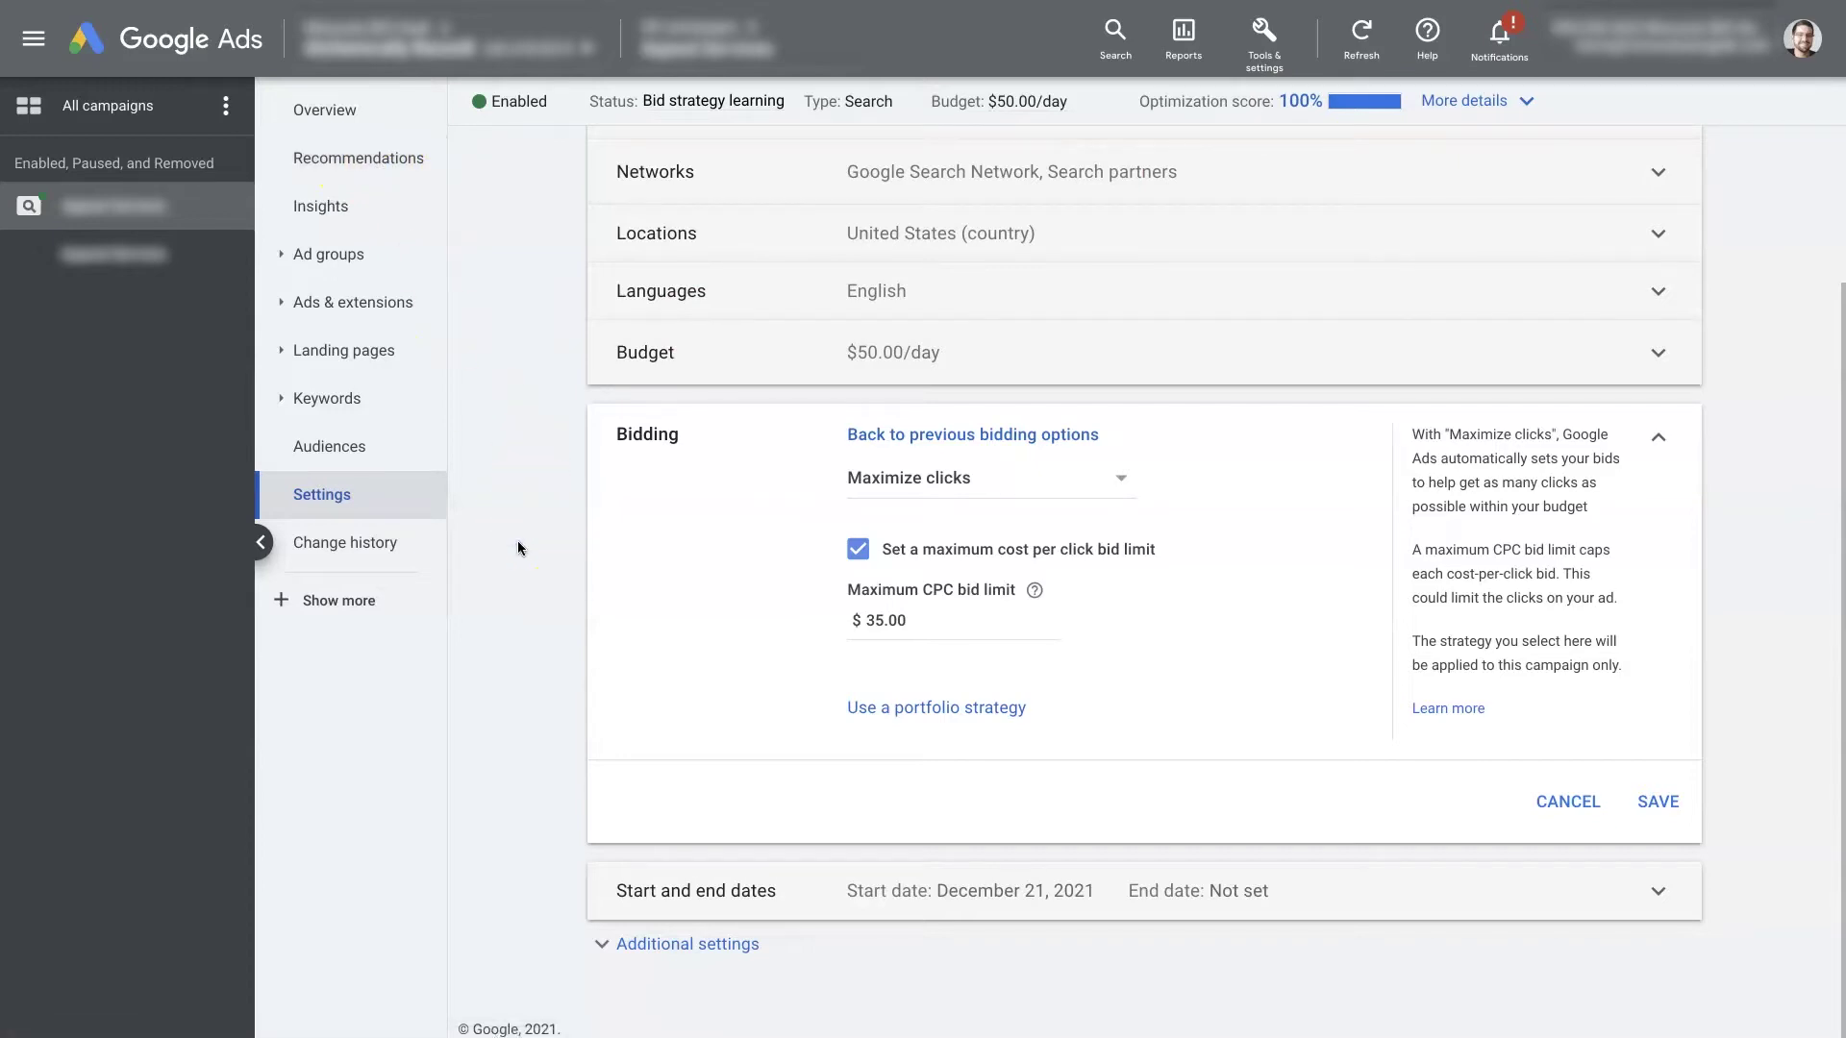
Look over Maximize conversions in the bid strategy list but keep Maximize clicks
{"action": "left_click", "coordinate": [1034, 481]}
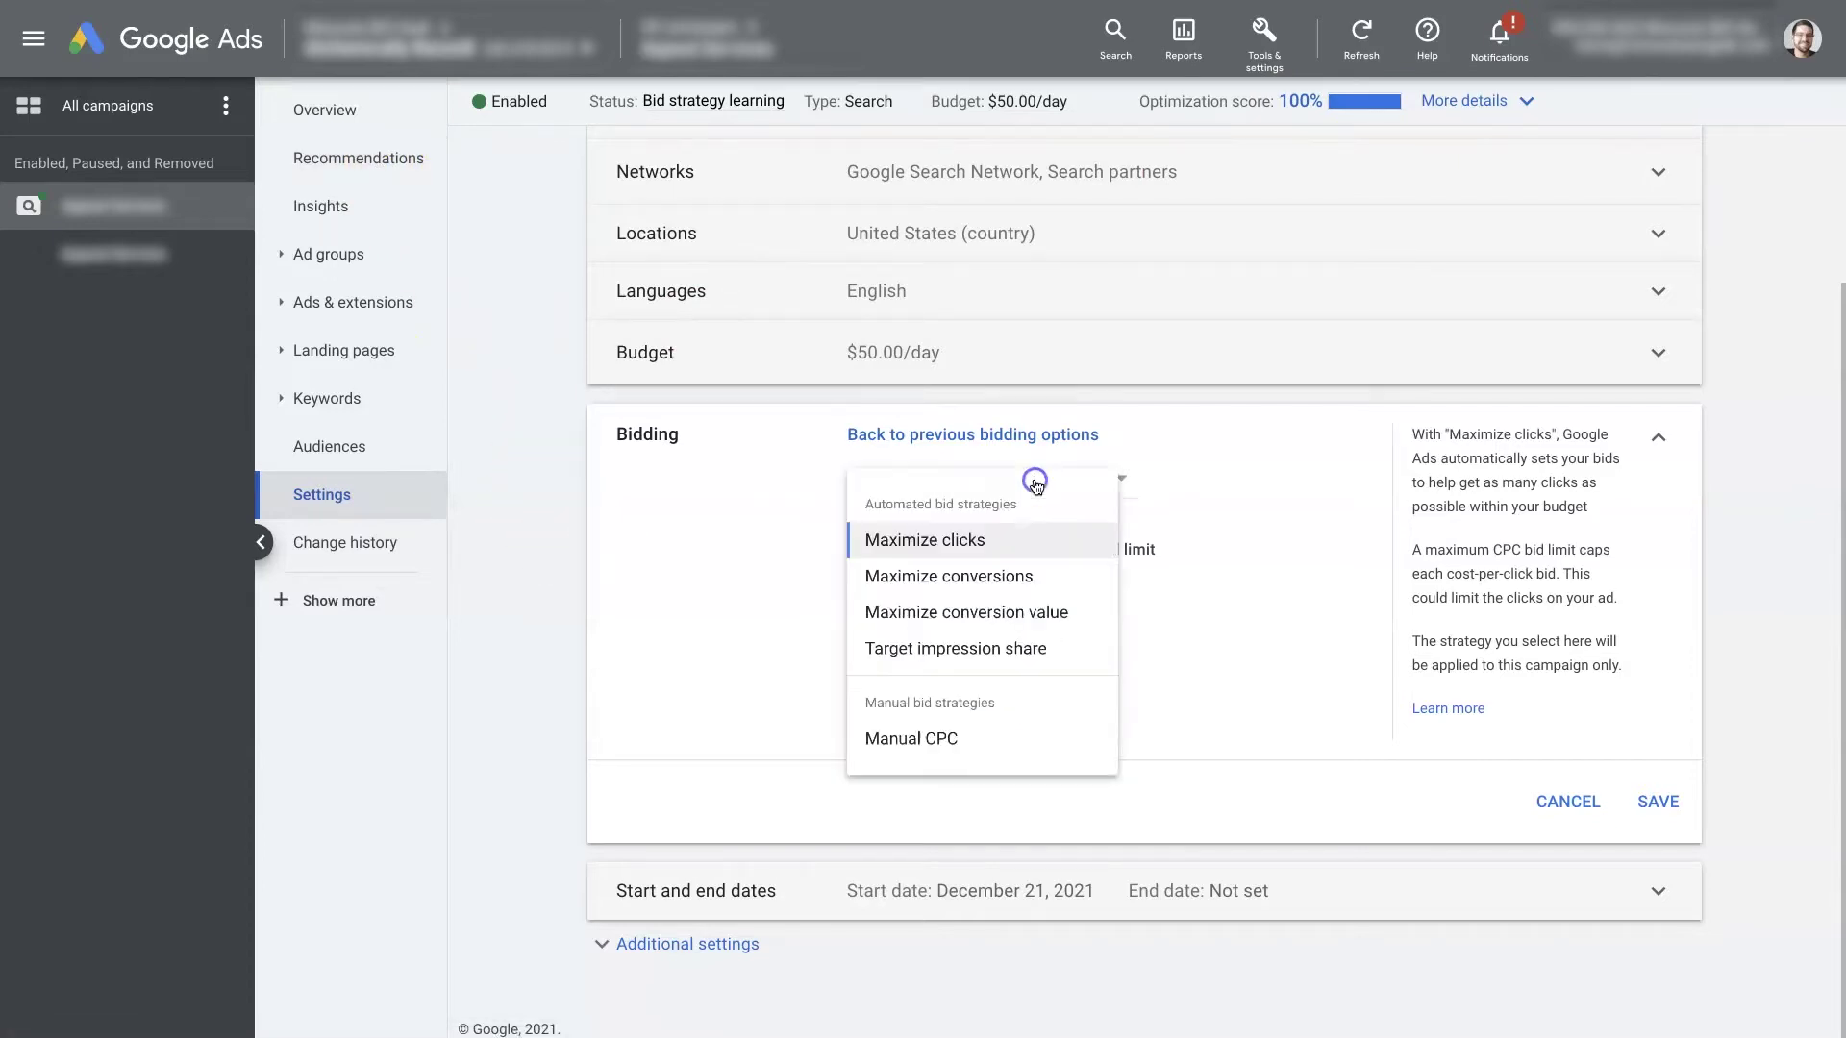
{"action": "mouse_move", "coordinate": [960, 596]}
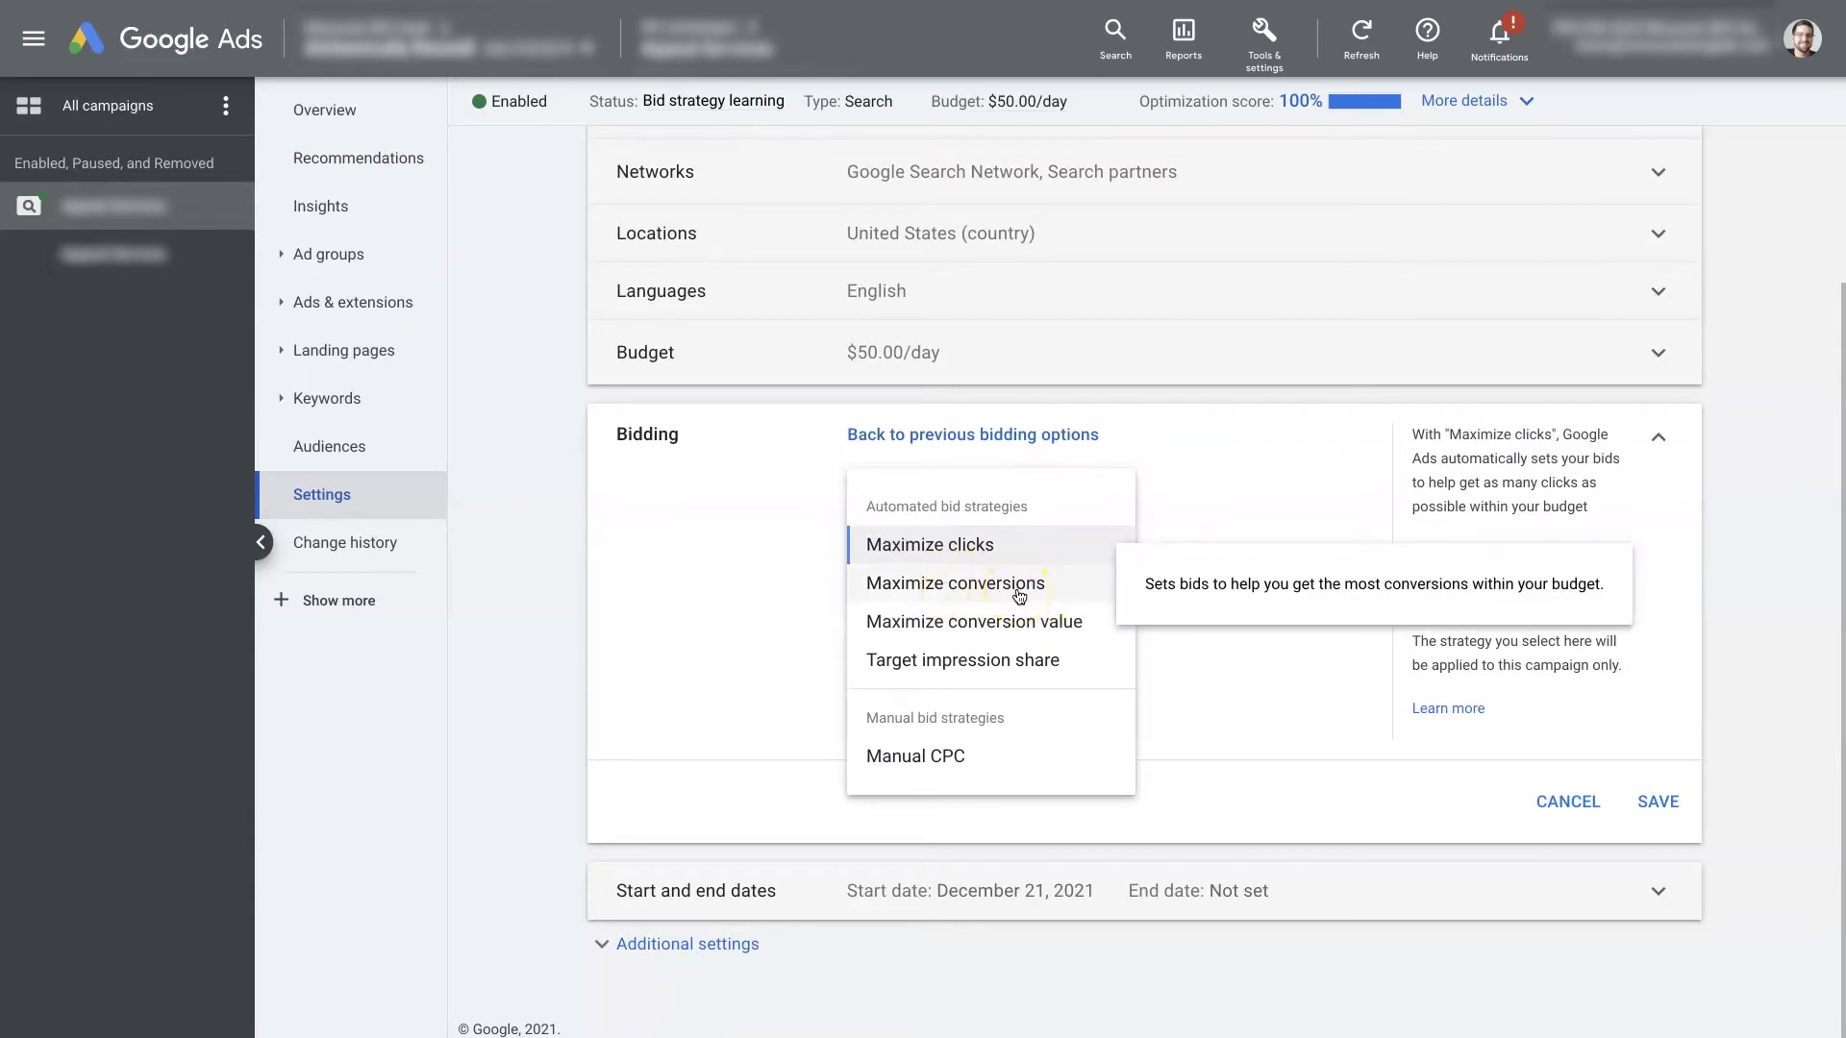
{"action": "left_click", "coordinate": [700, 562]}
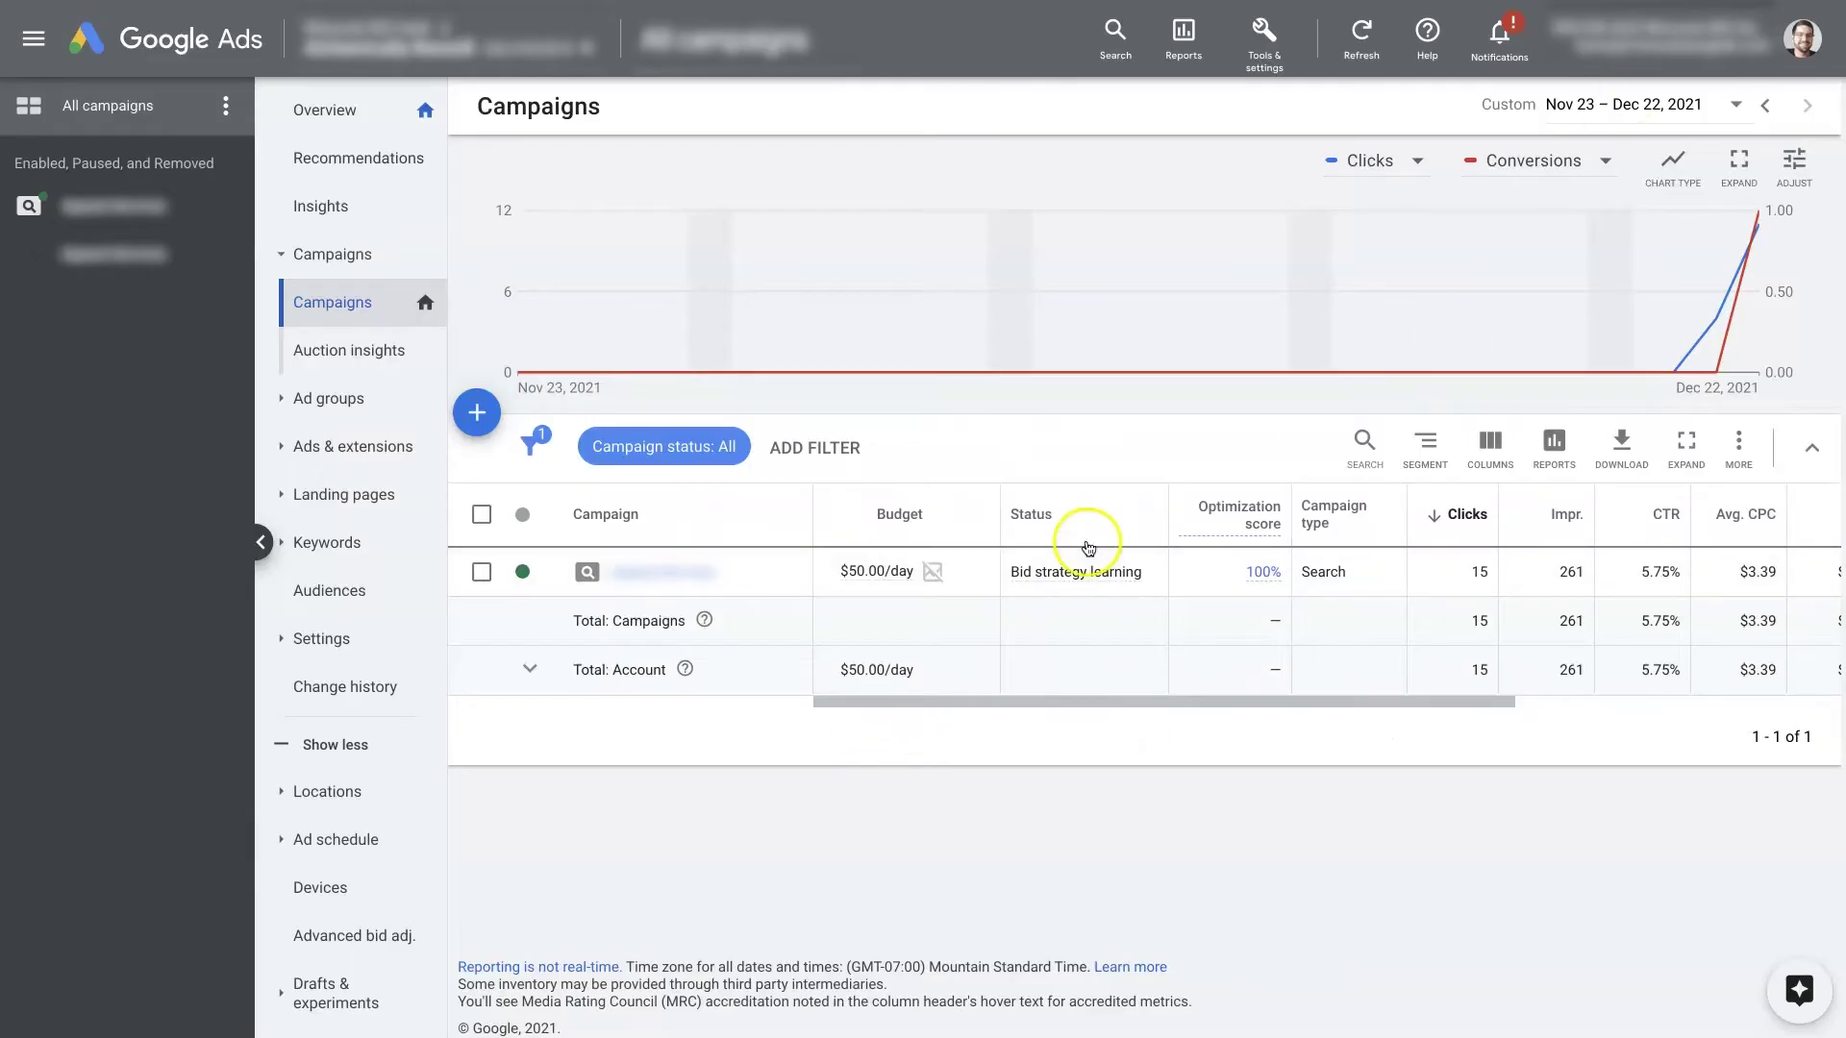
{"action": "mouse_move", "coordinate": [1077, 574]}
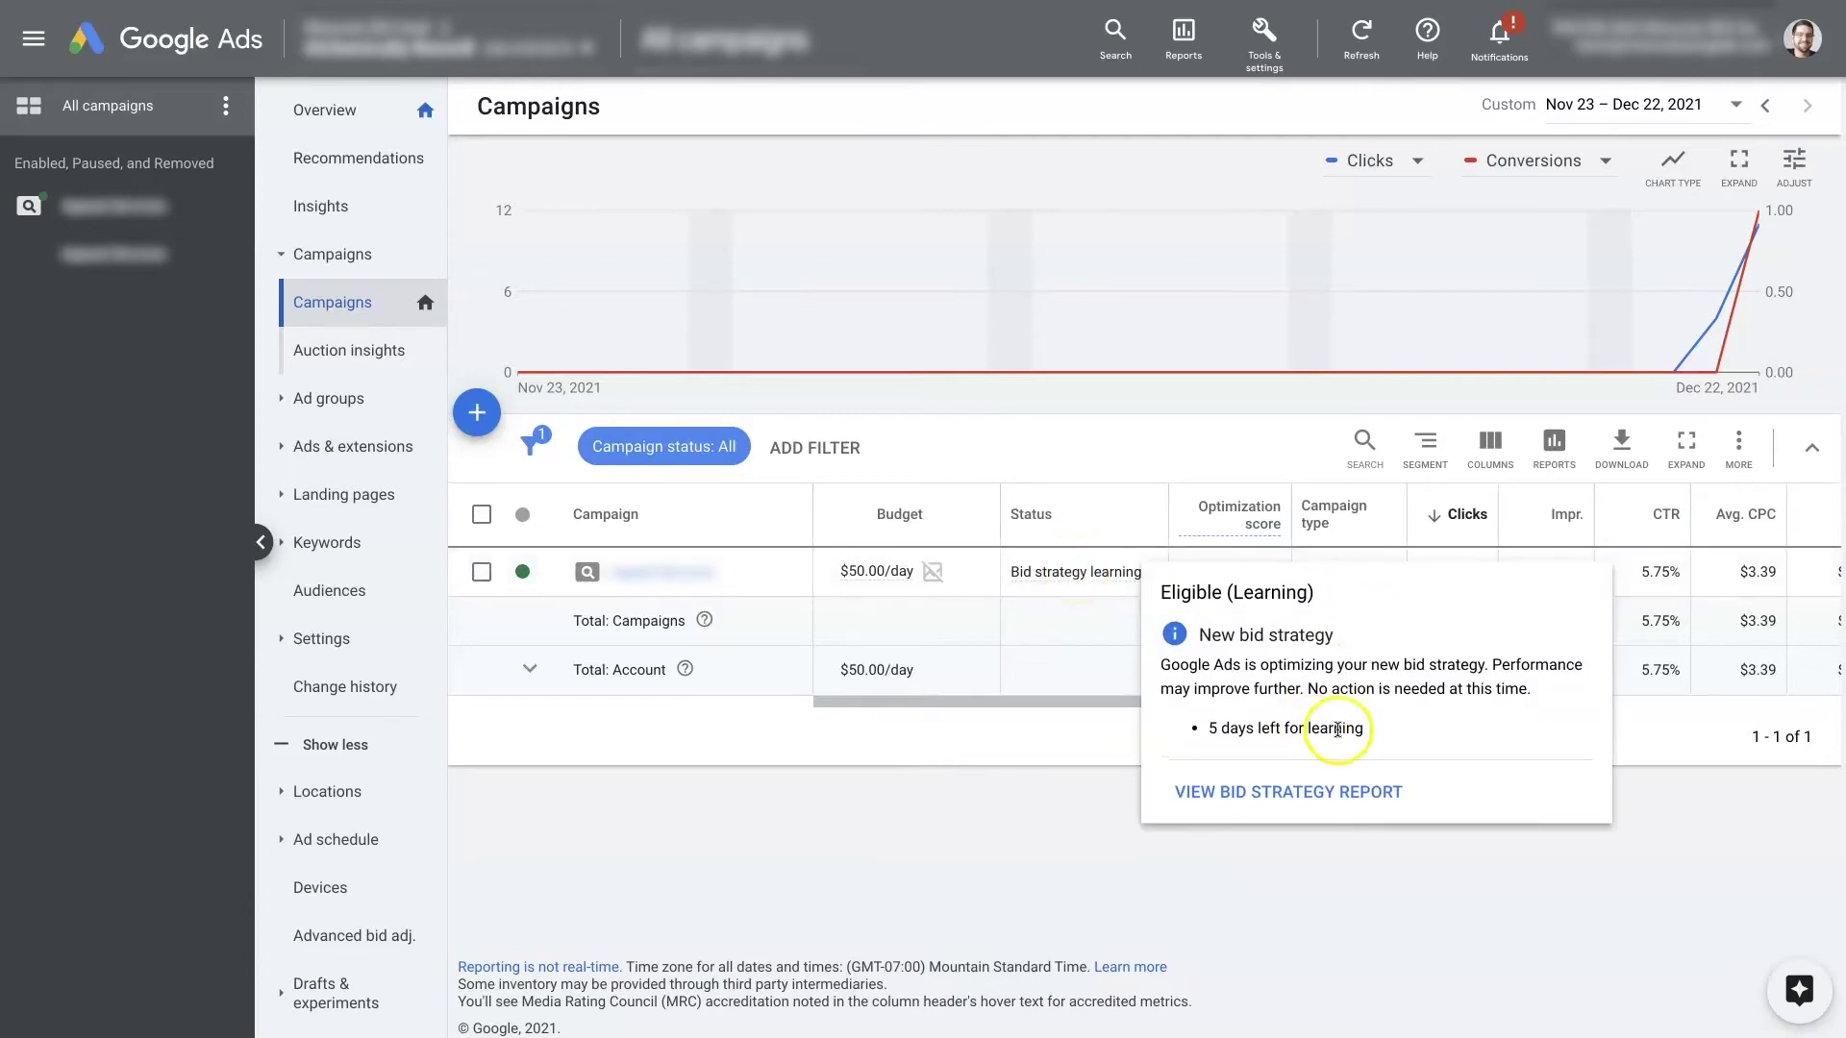
{"action": "left_click_drag", "start_coordinate": [1365, 728], "coordinate": [1208, 734]}
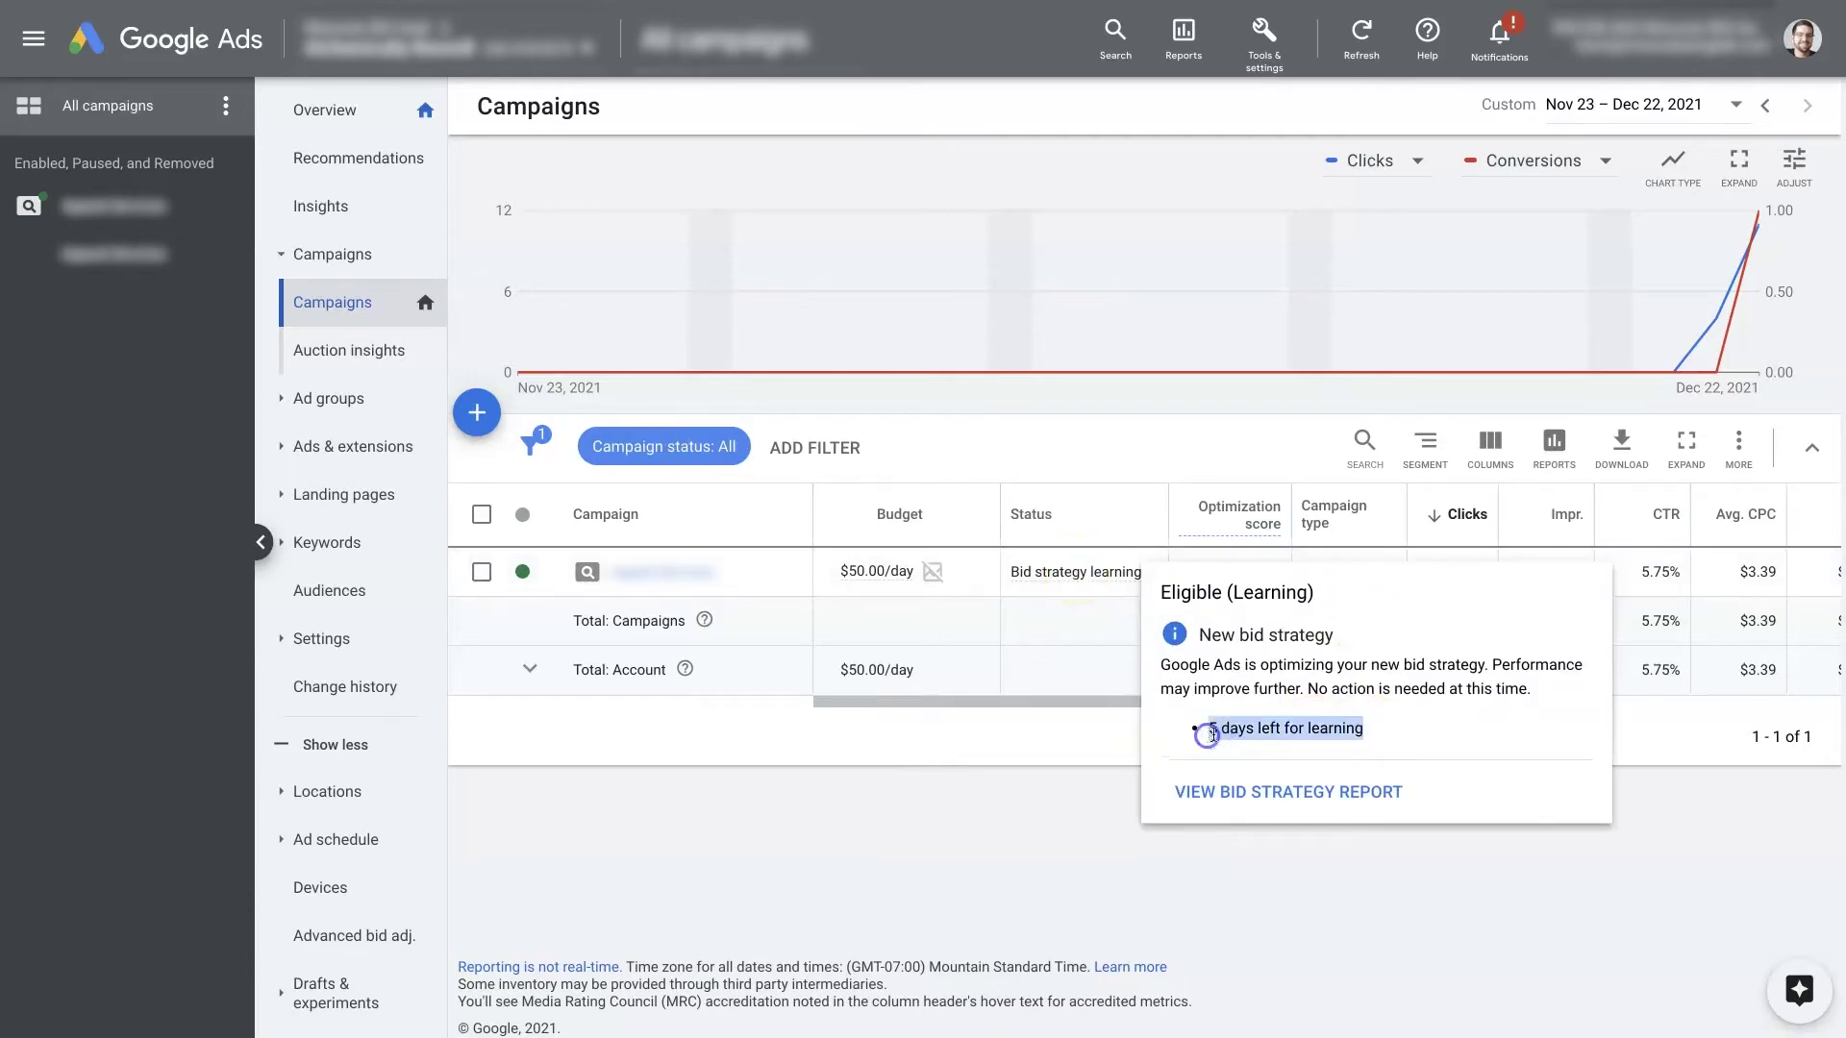
{"action": "left_click", "coordinate": [1396, 733]}
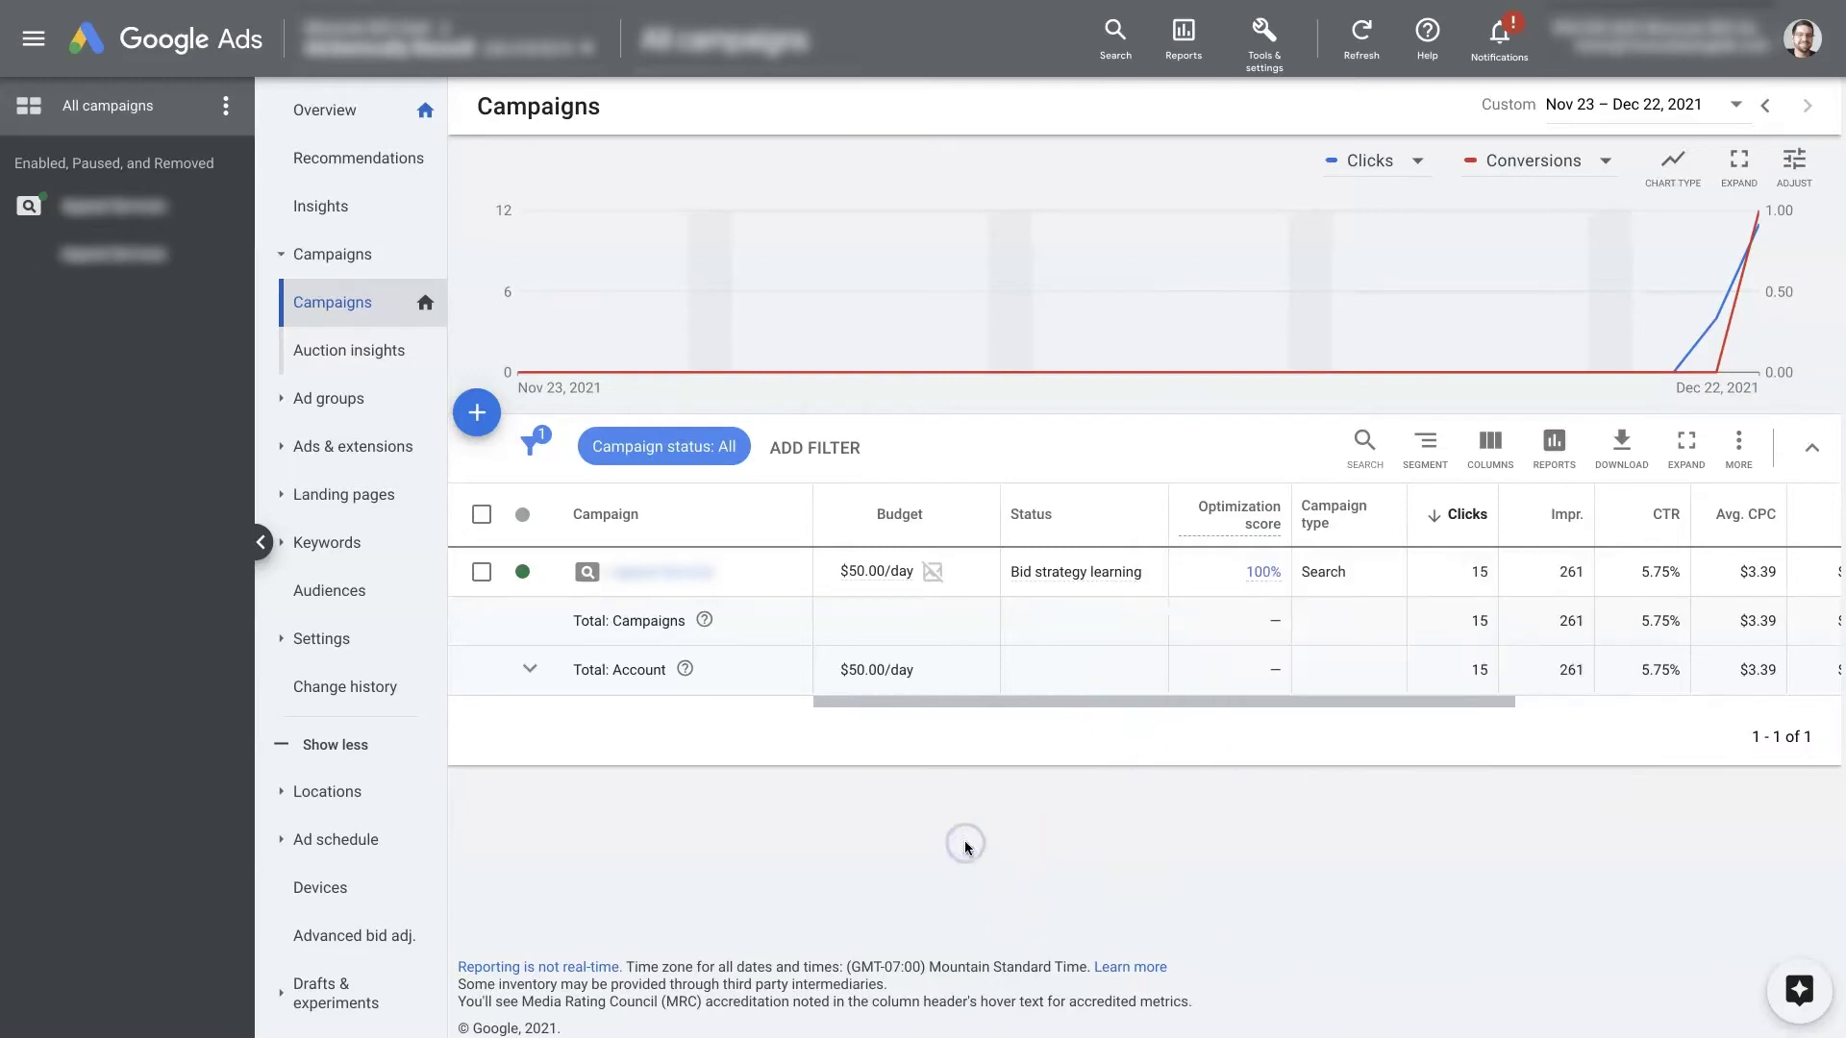
{"action": "mouse_move", "coordinate": [1759, 235]}
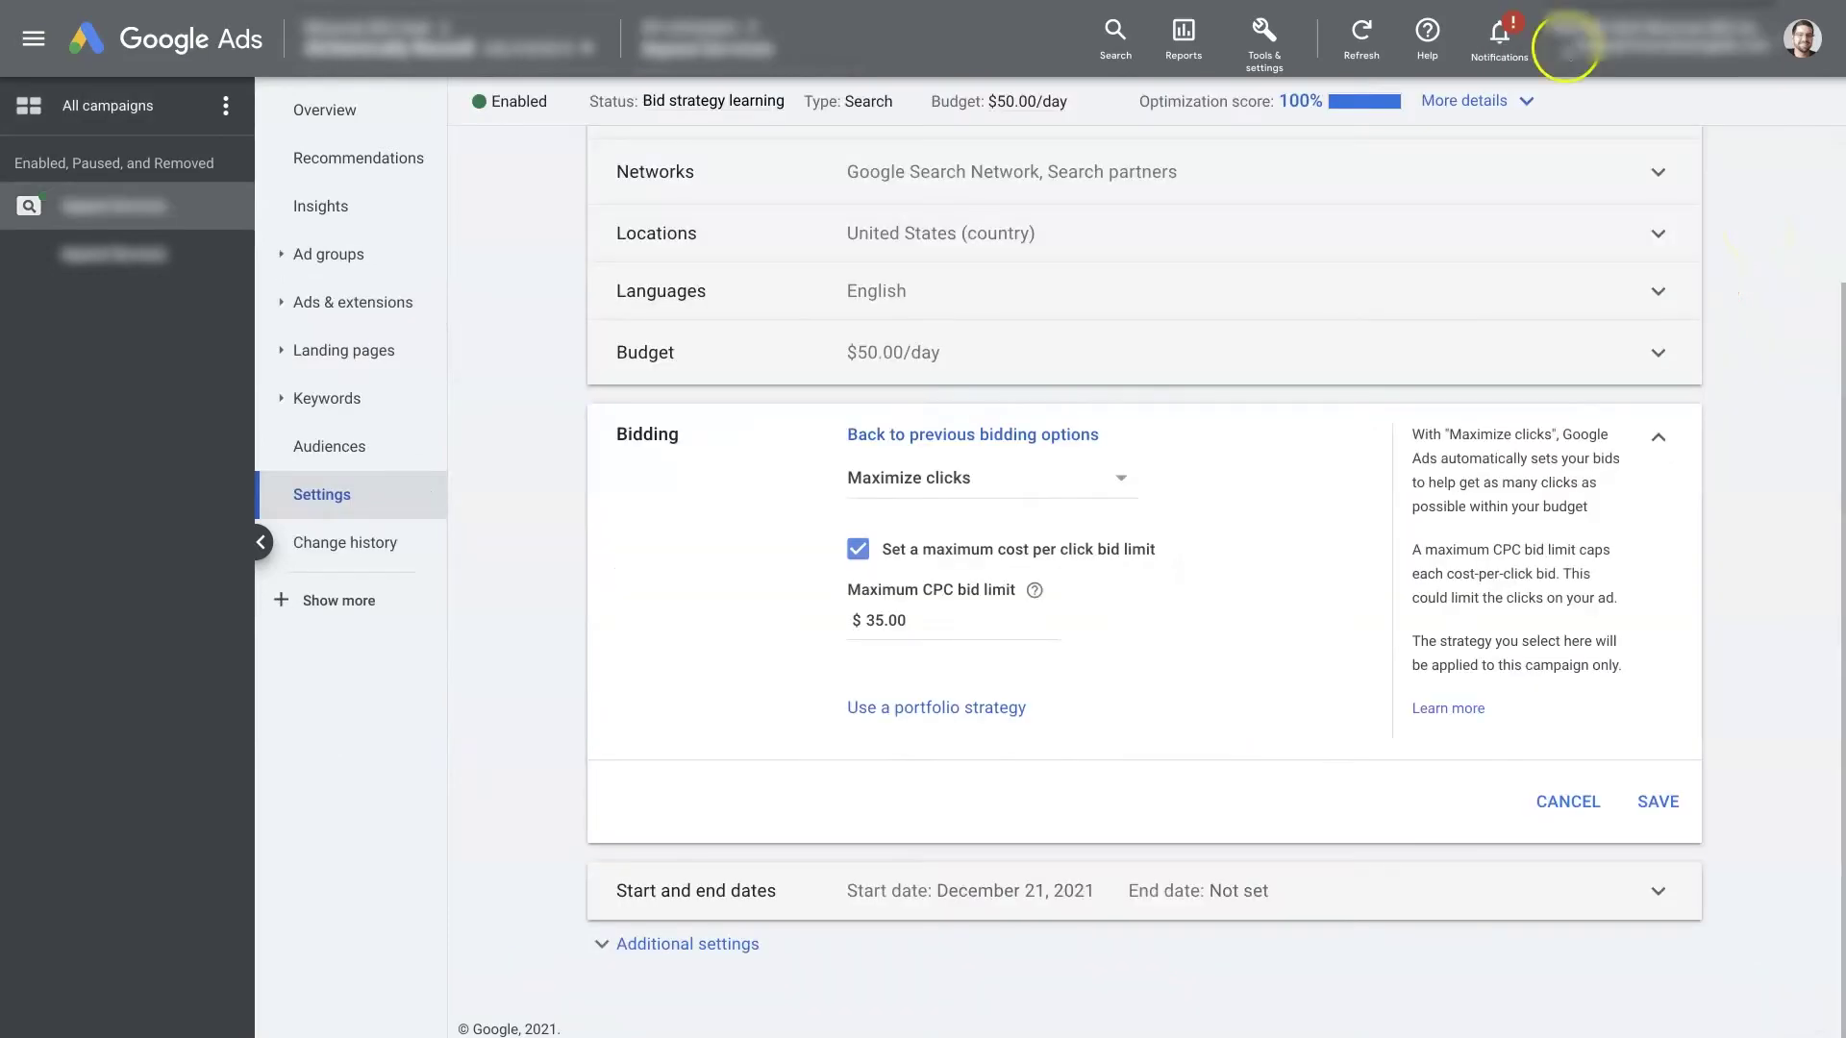
Try Maximize conversions as the bid strategy, then revert to Maximize clicks
{"action": "left_click", "coordinate": [911, 477]}
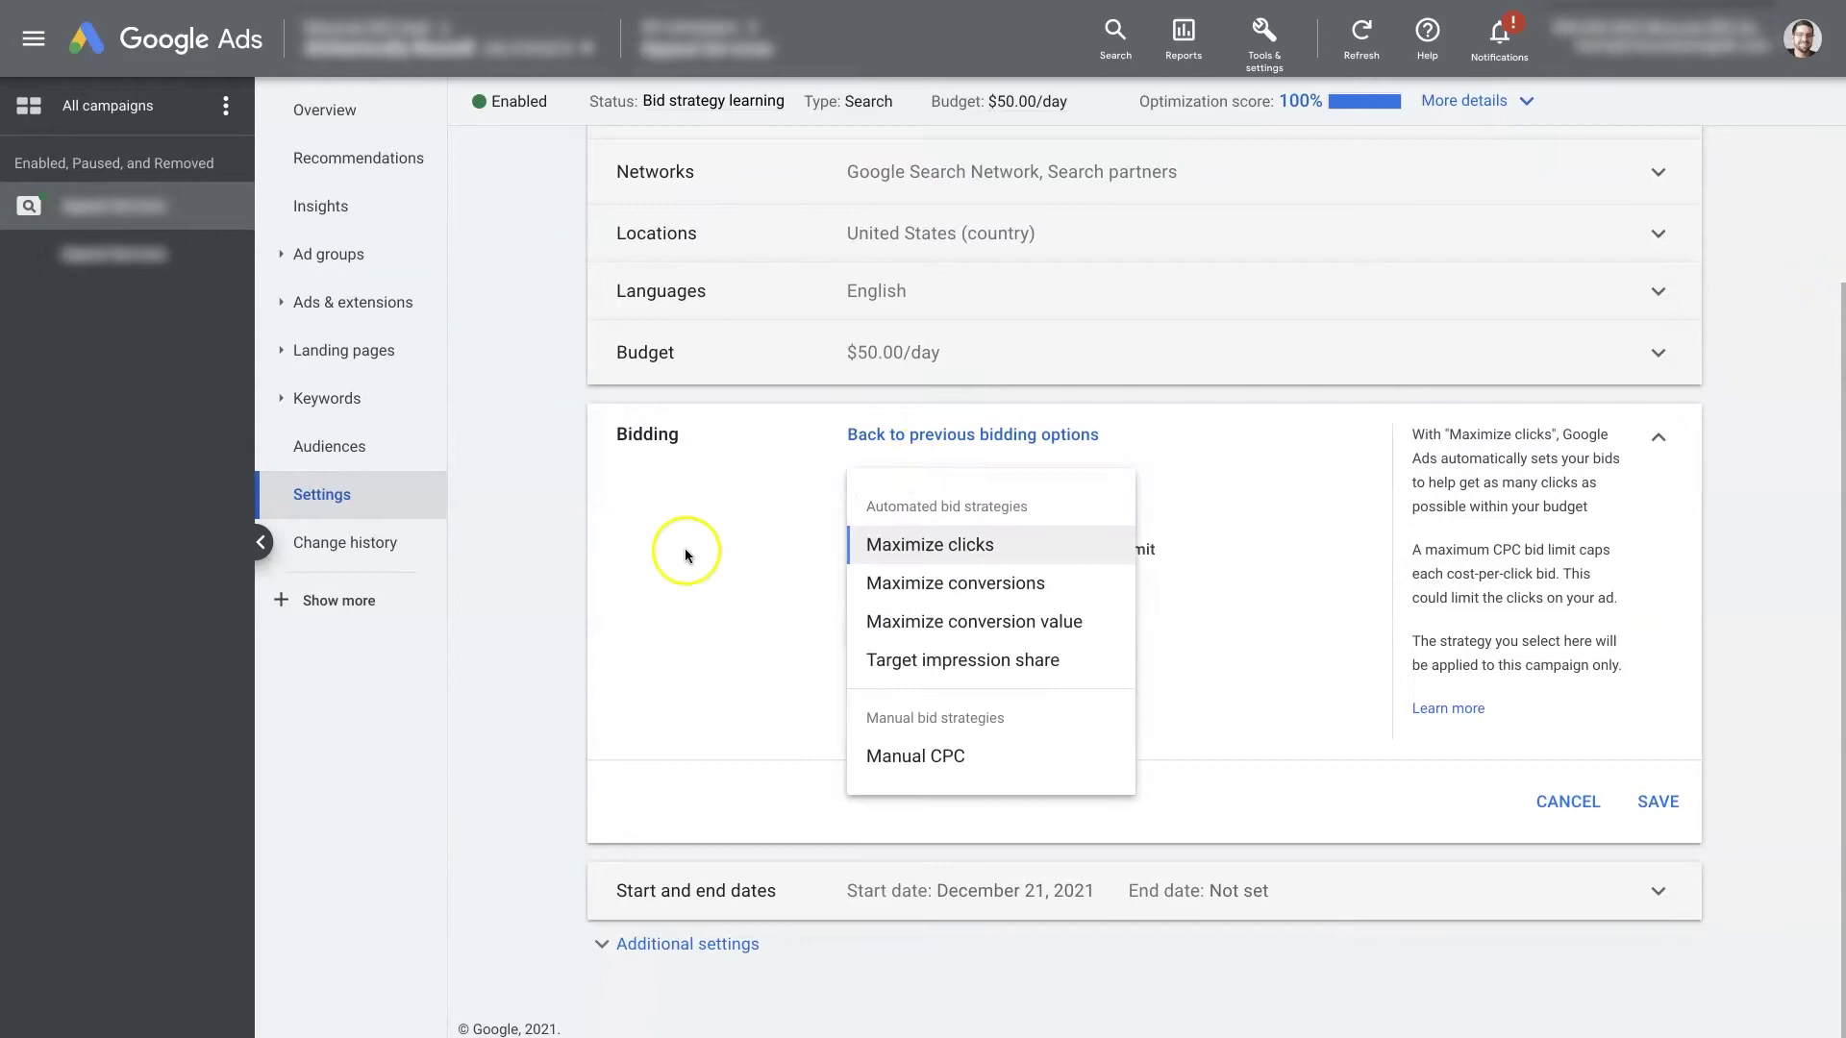
{"action": "left_click", "coordinate": [540, 488]}
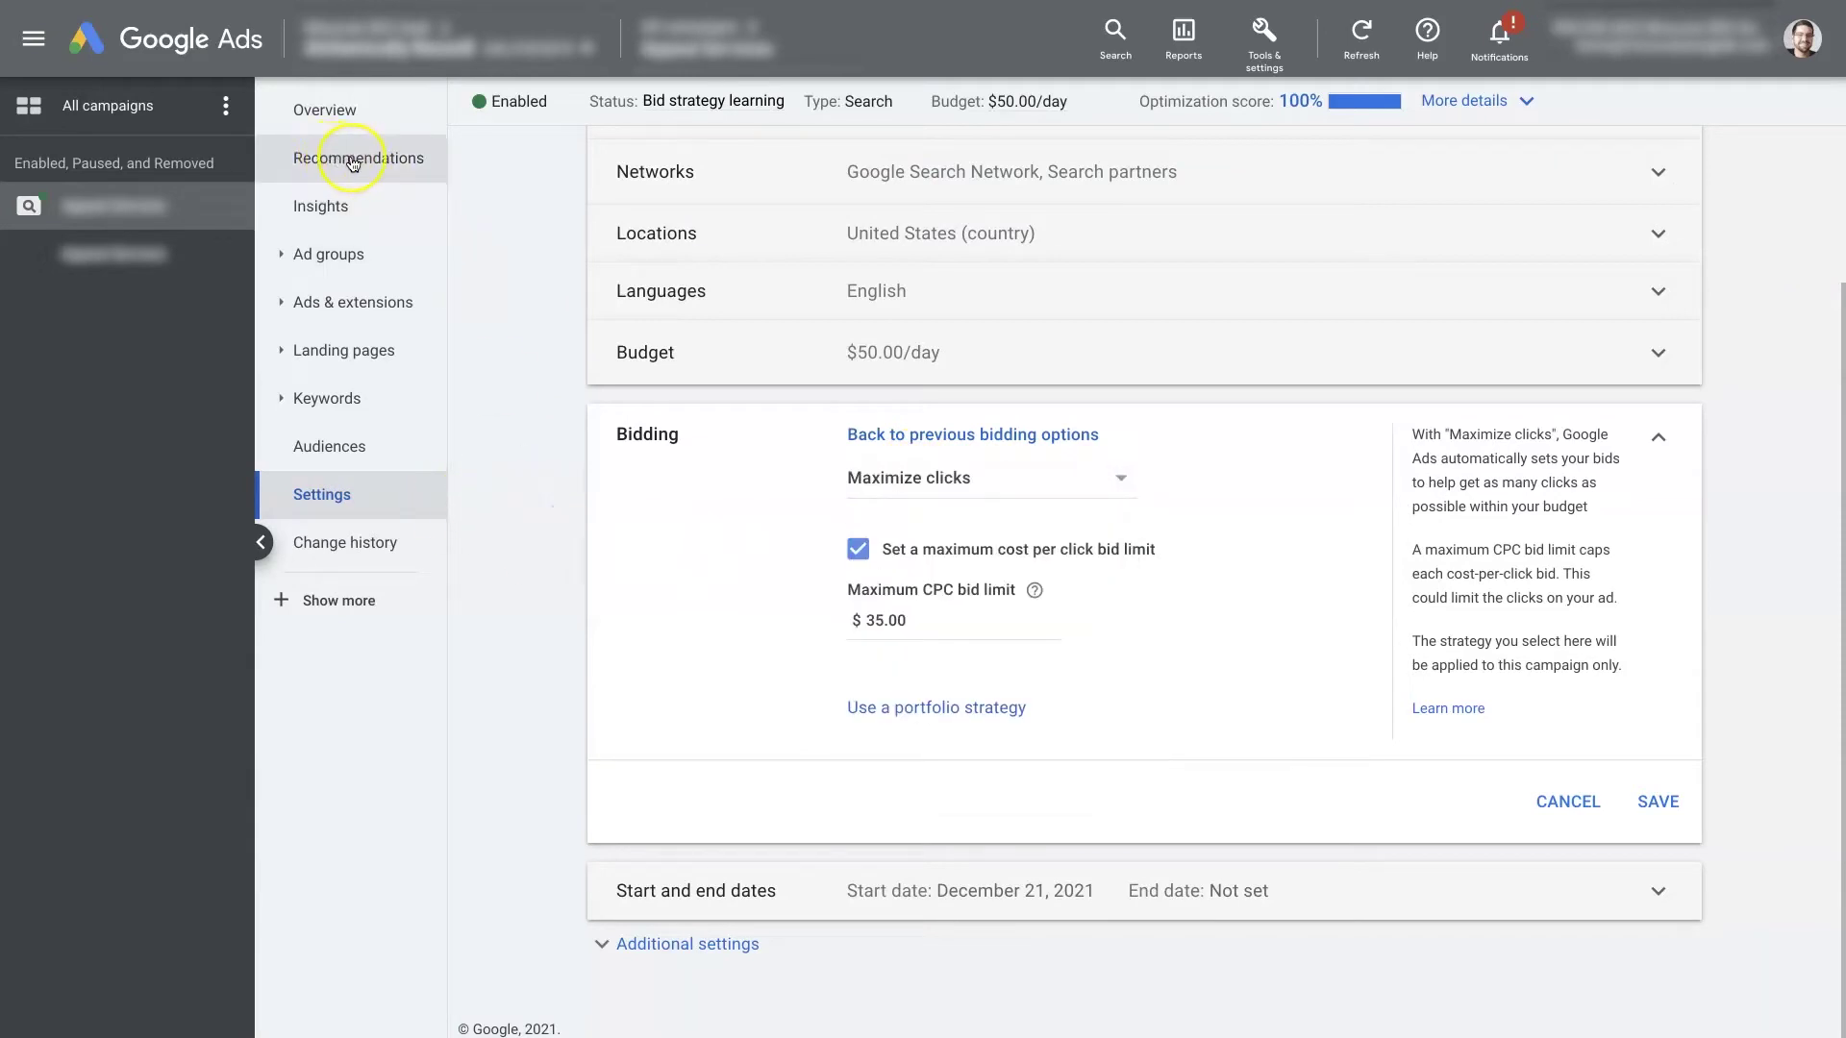
{"action": "left_click", "coordinate": [909, 479]}
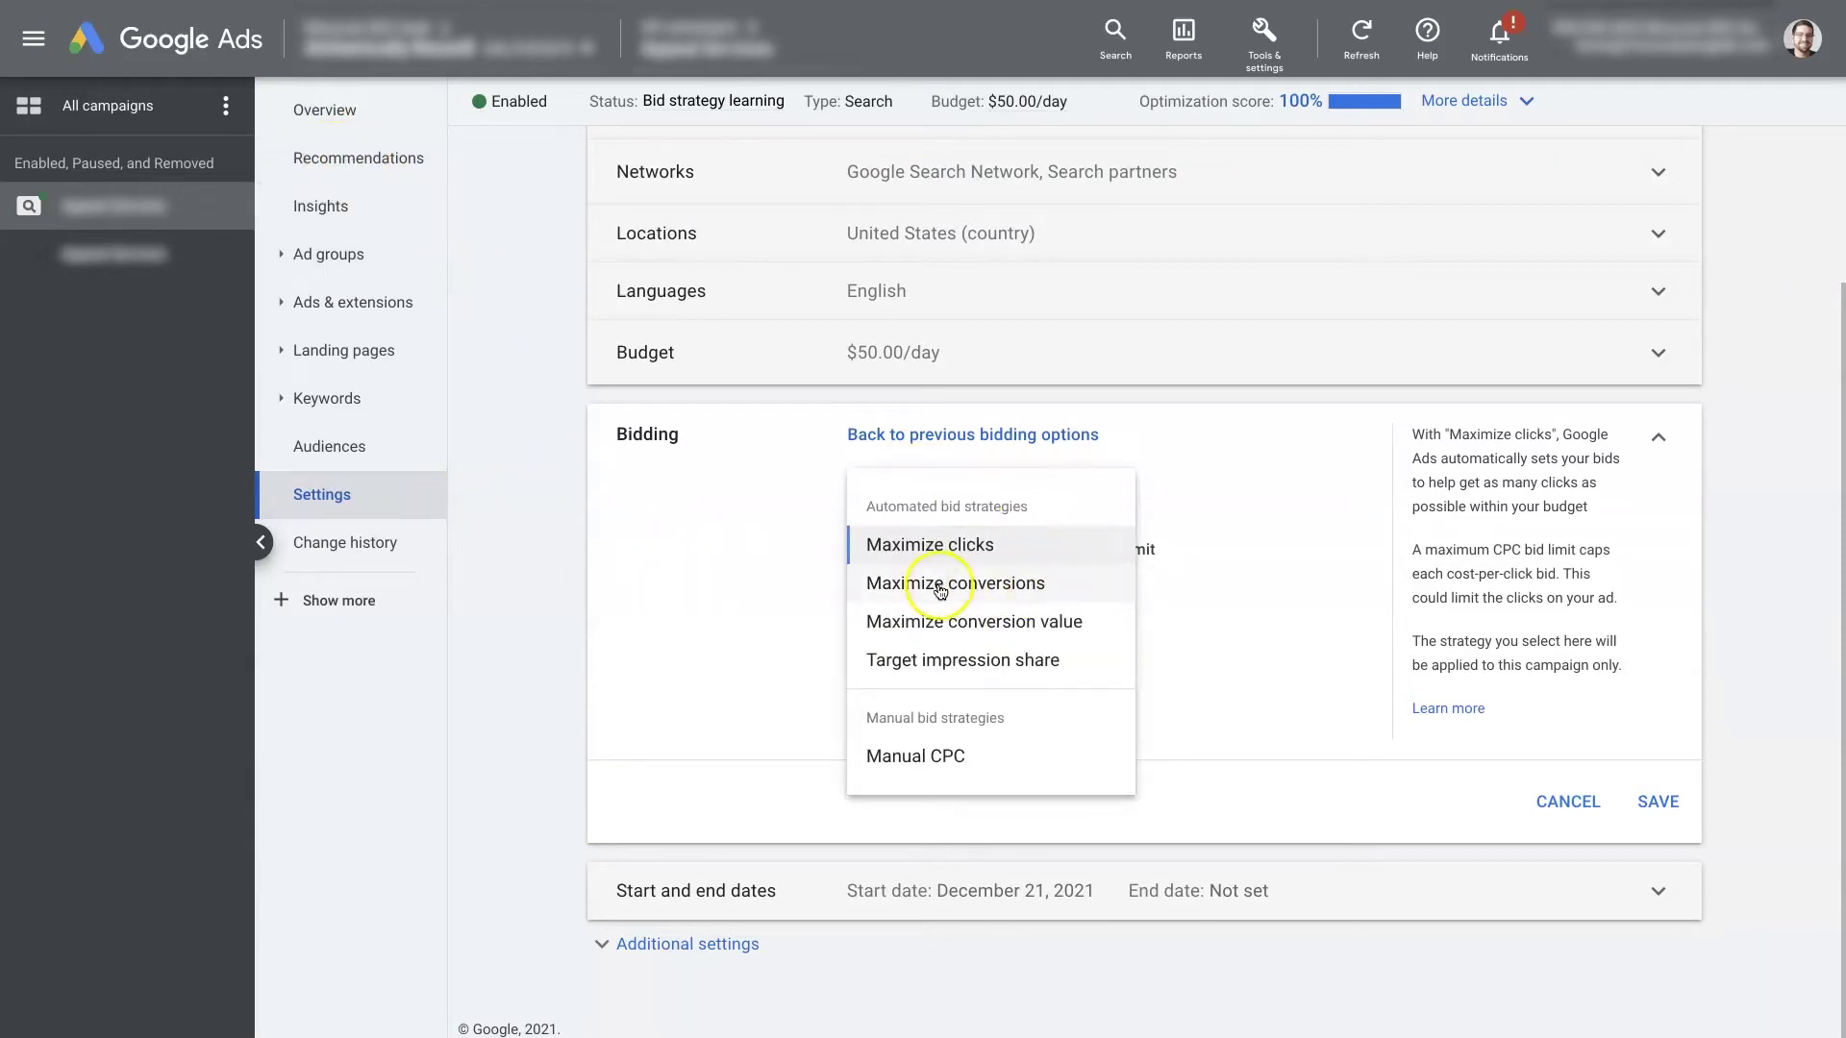
{"action": "left_click", "coordinate": [1040, 596]}
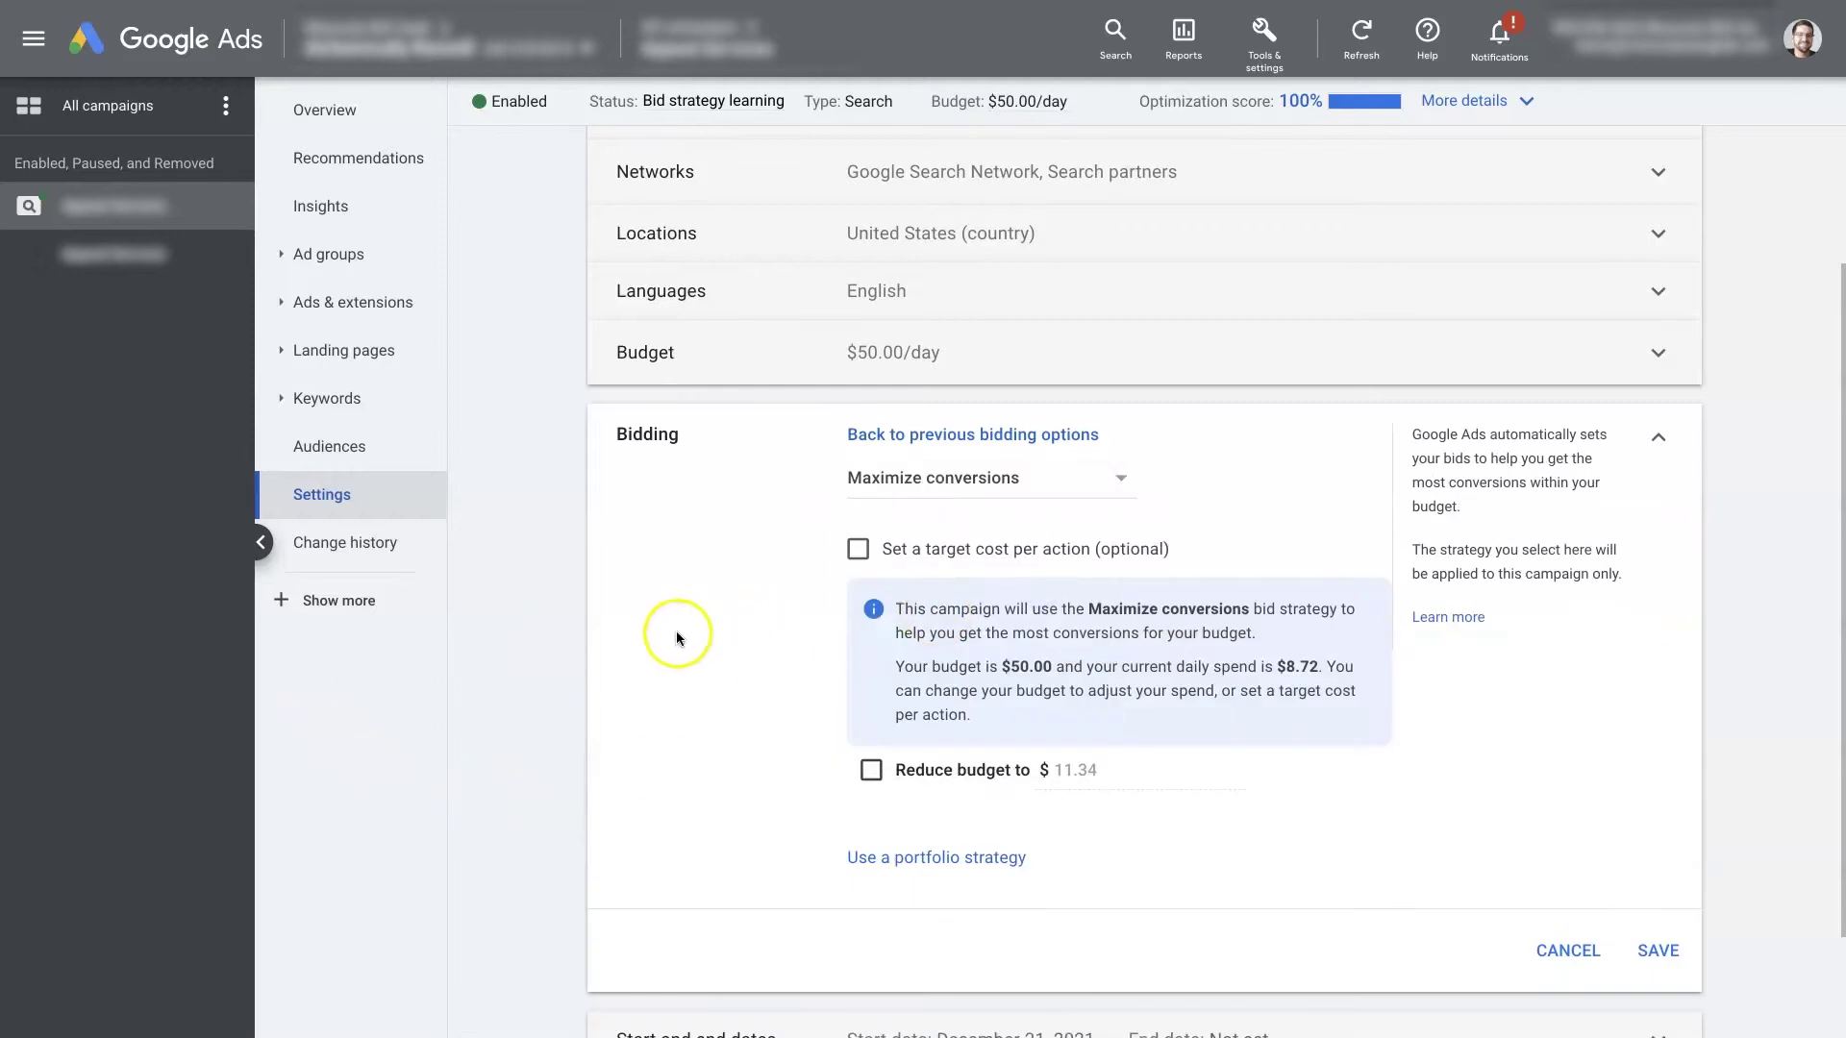
{"action": "left_click", "coordinate": [923, 481]}
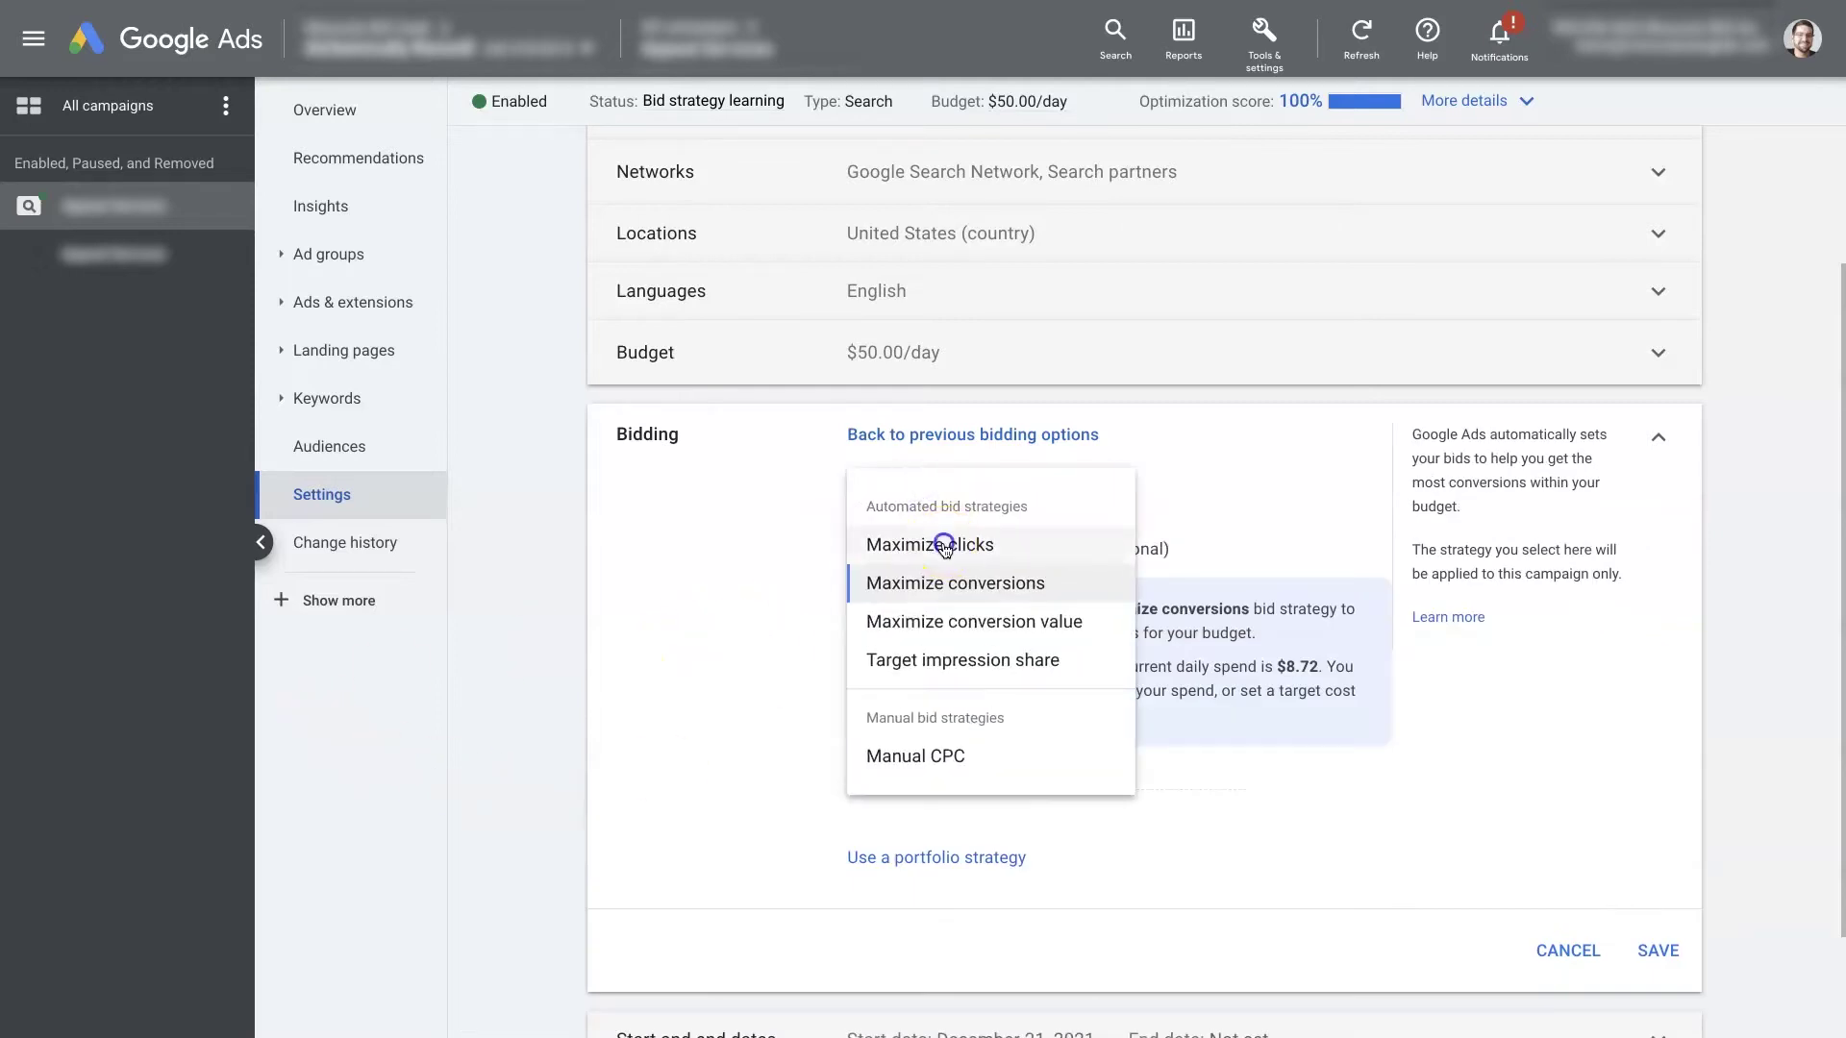
{"action": "left_click", "coordinate": [943, 539]}
{"action": "left_click", "coordinate": [681, 627]}
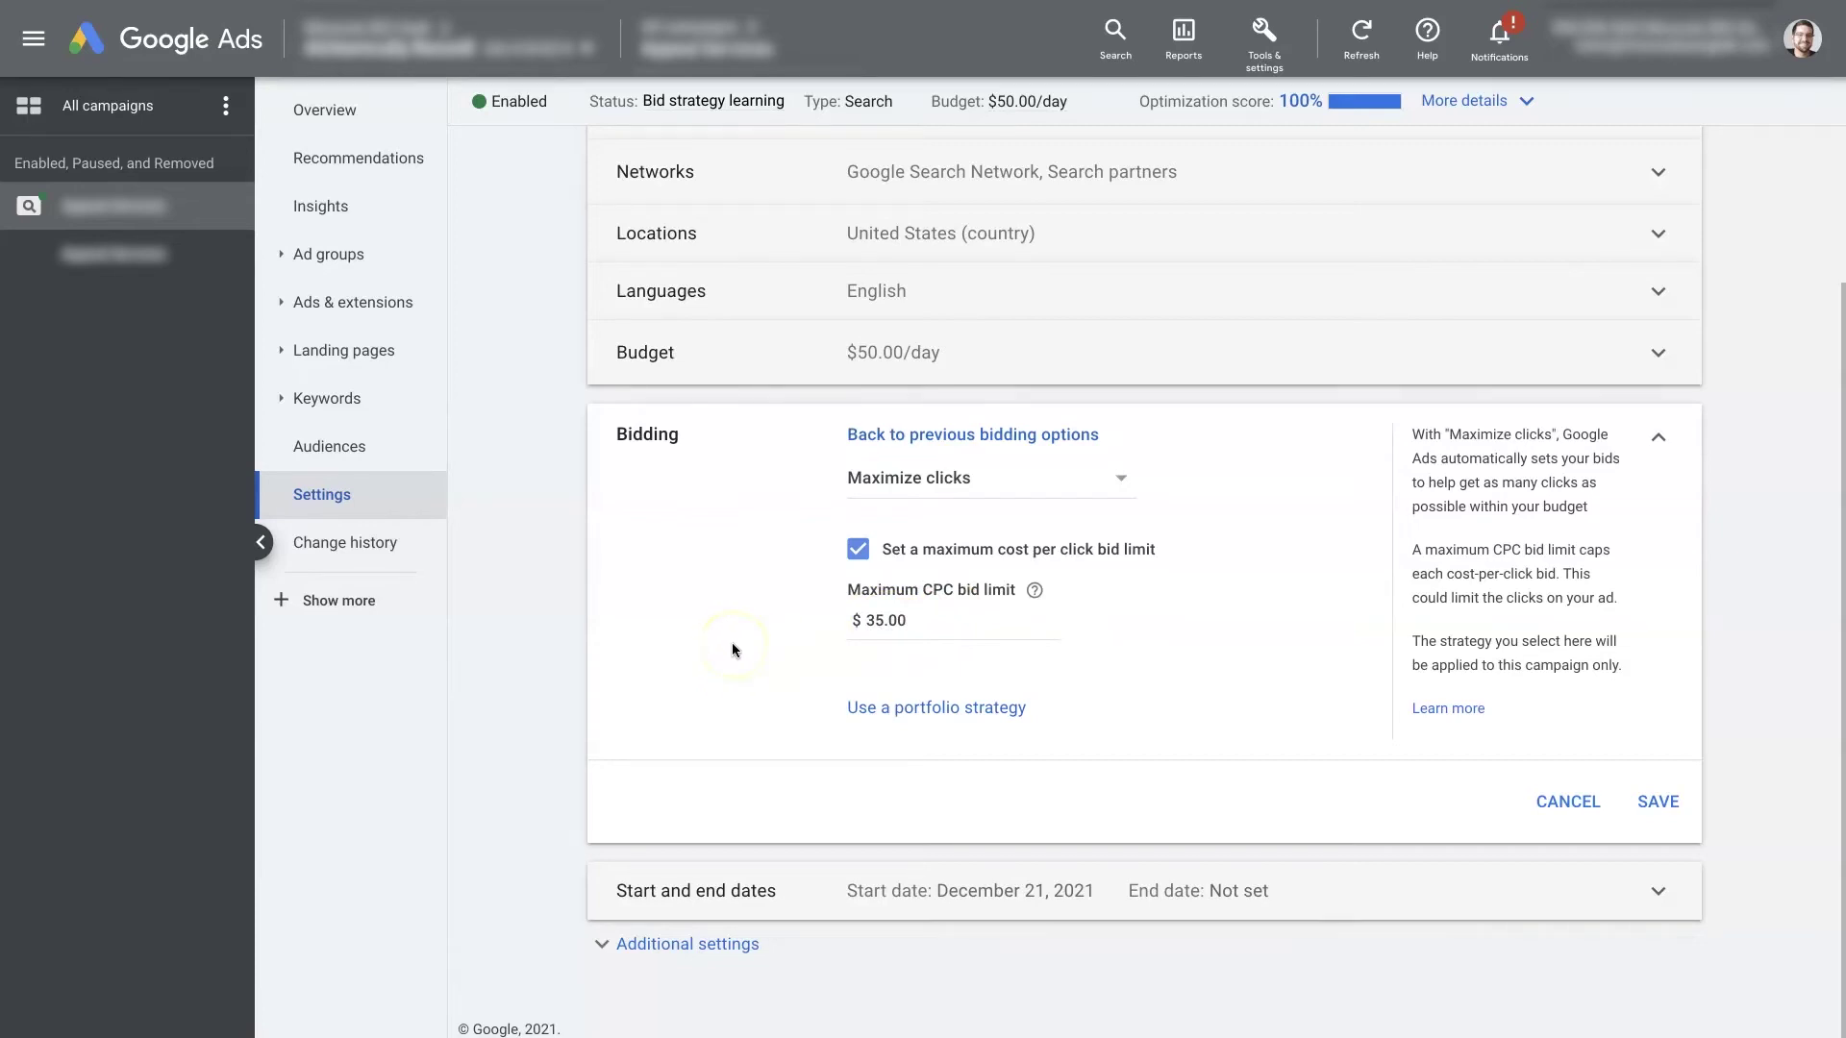
Set the bid strategy to Maximize conversions, exposing the optional target cost per action
{"action": "left_click", "coordinate": [947, 481]}
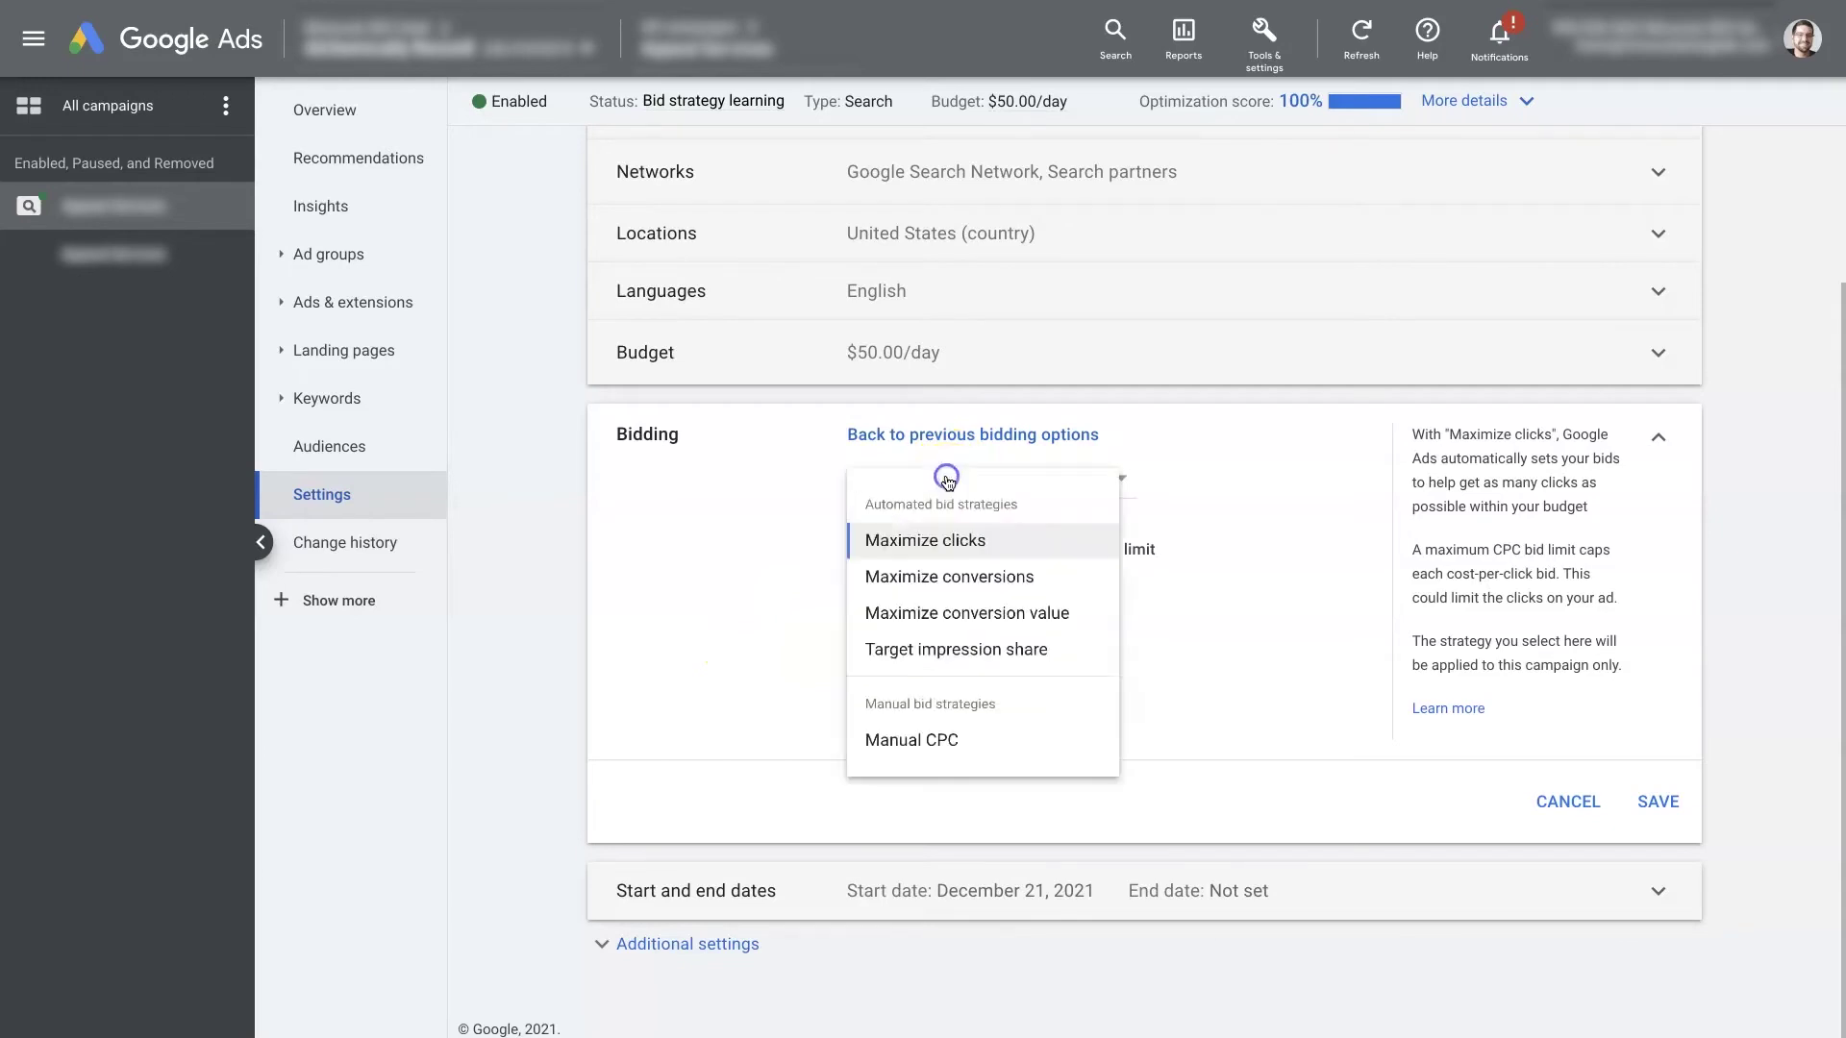
{"action": "left_click", "coordinate": [989, 585]}
{"action": "left_click", "coordinate": [680, 625]}
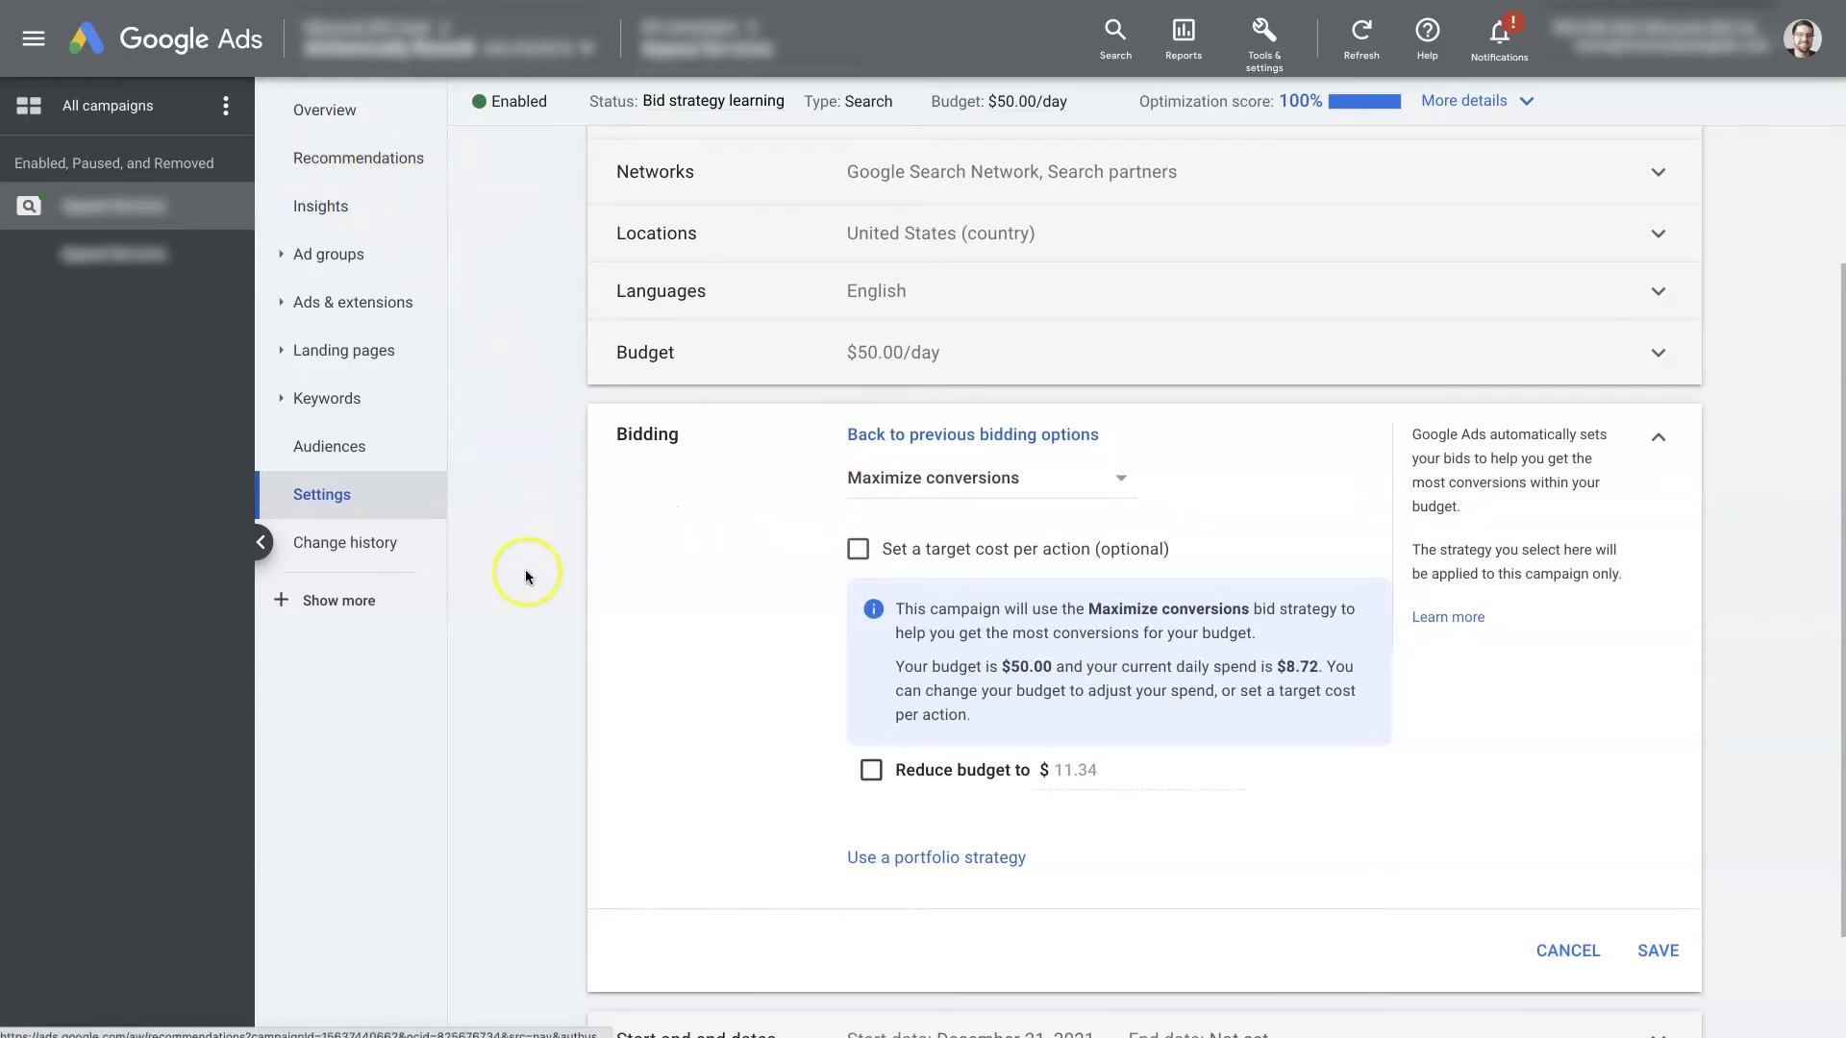
Switch to Maximize conversion value and toggle the optional target return on ad spend on and off
{"action": "left_click", "coordinate": [947, 478]}
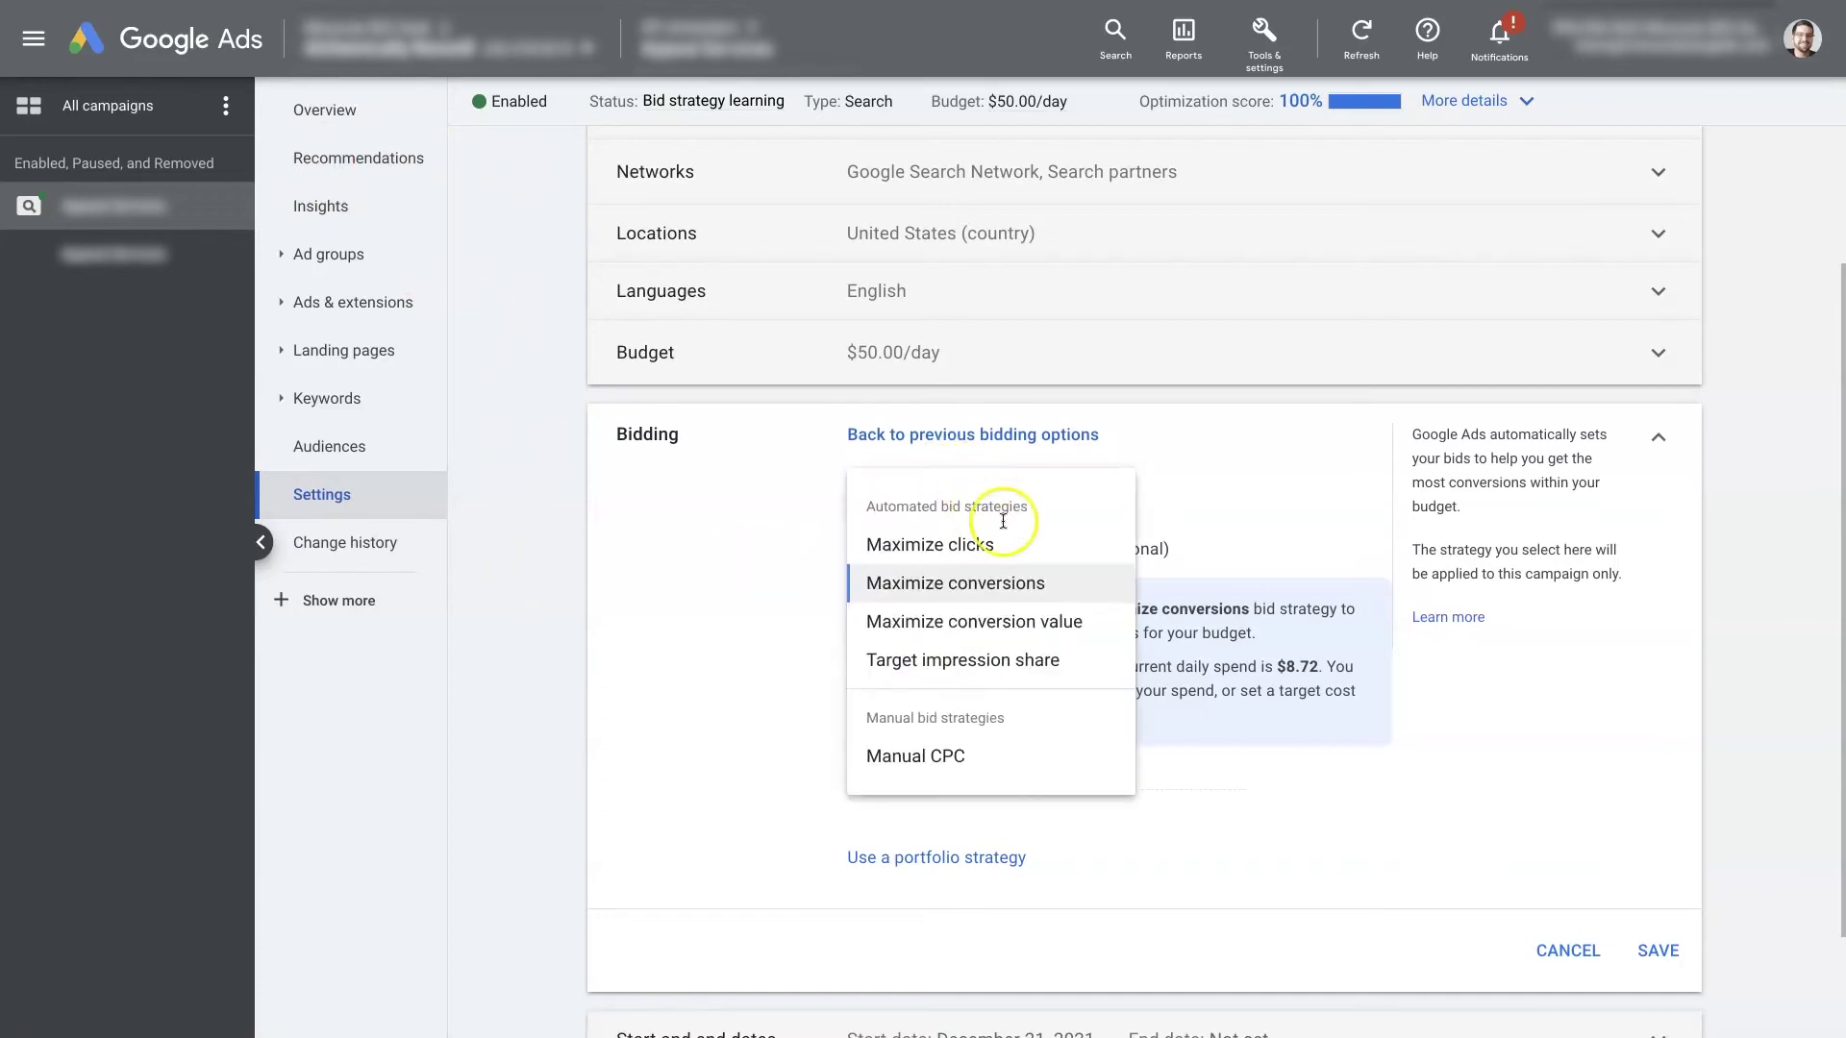
{"action": "left_click", "coordinate": [1039, 621]}
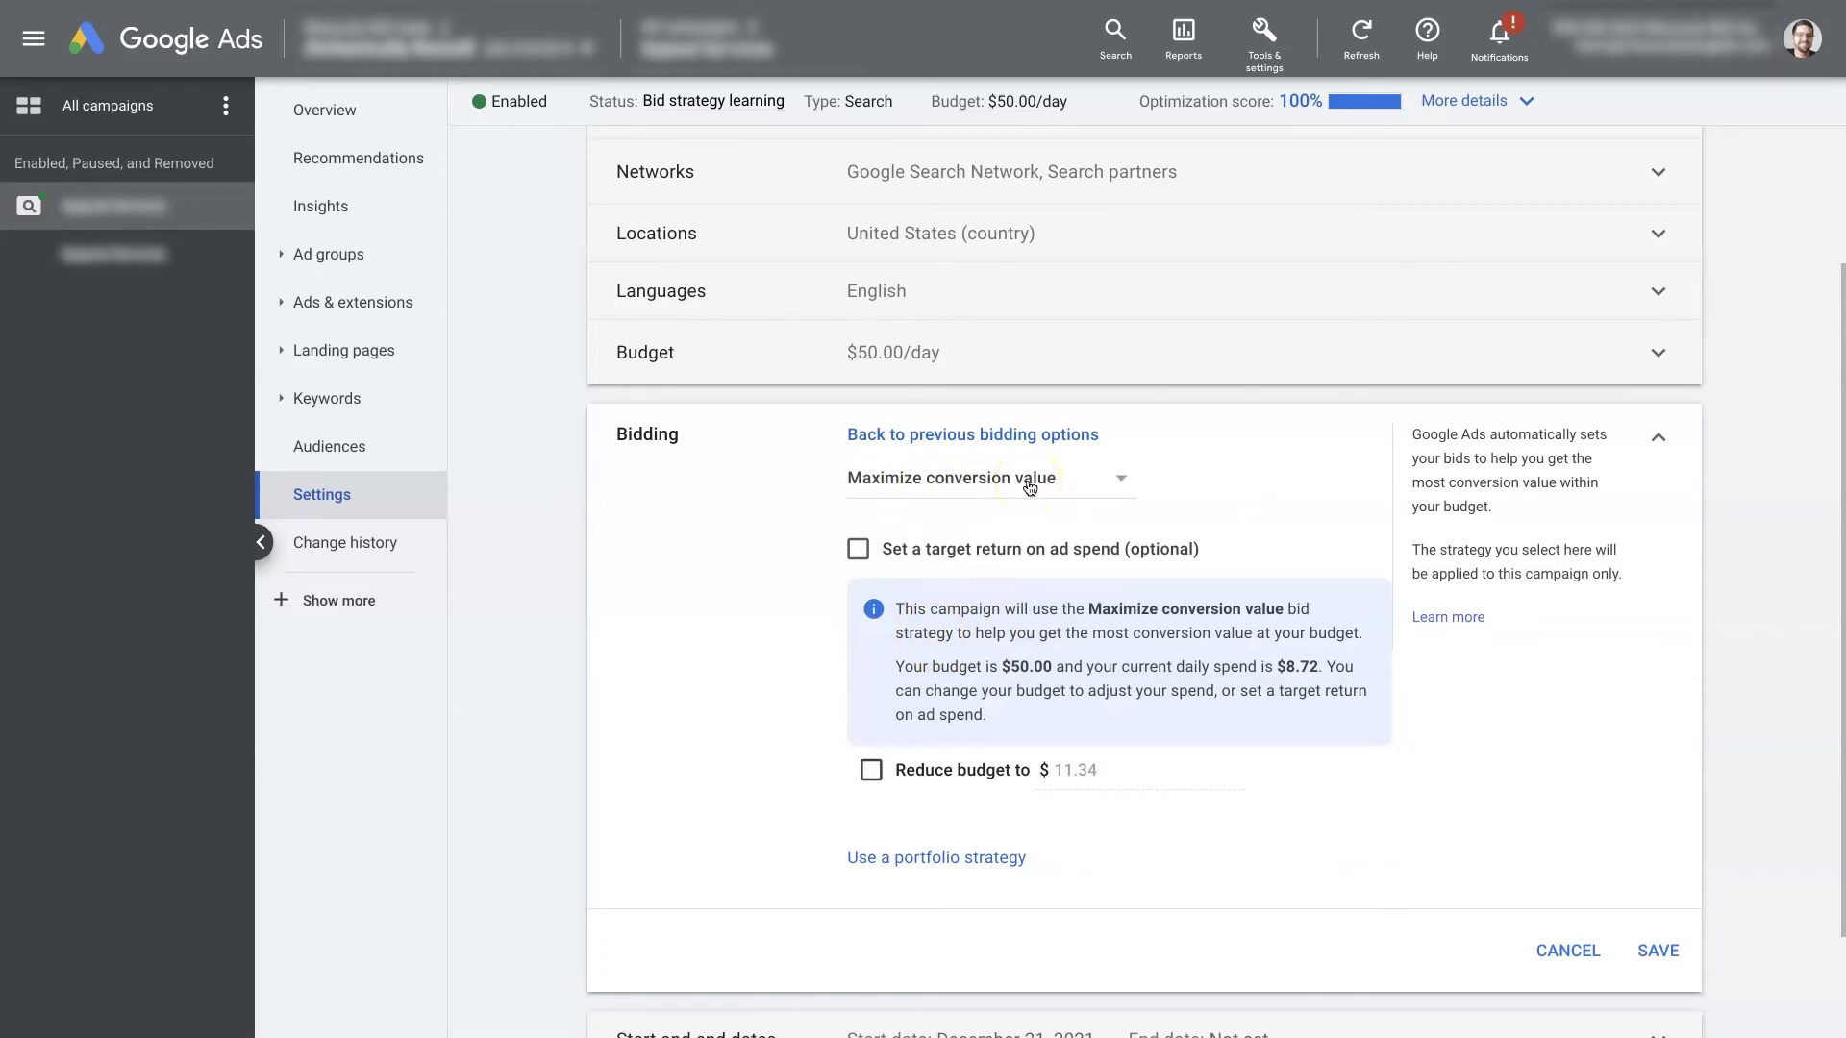
{"action": "left_click", "coordinate": [856, 550]}
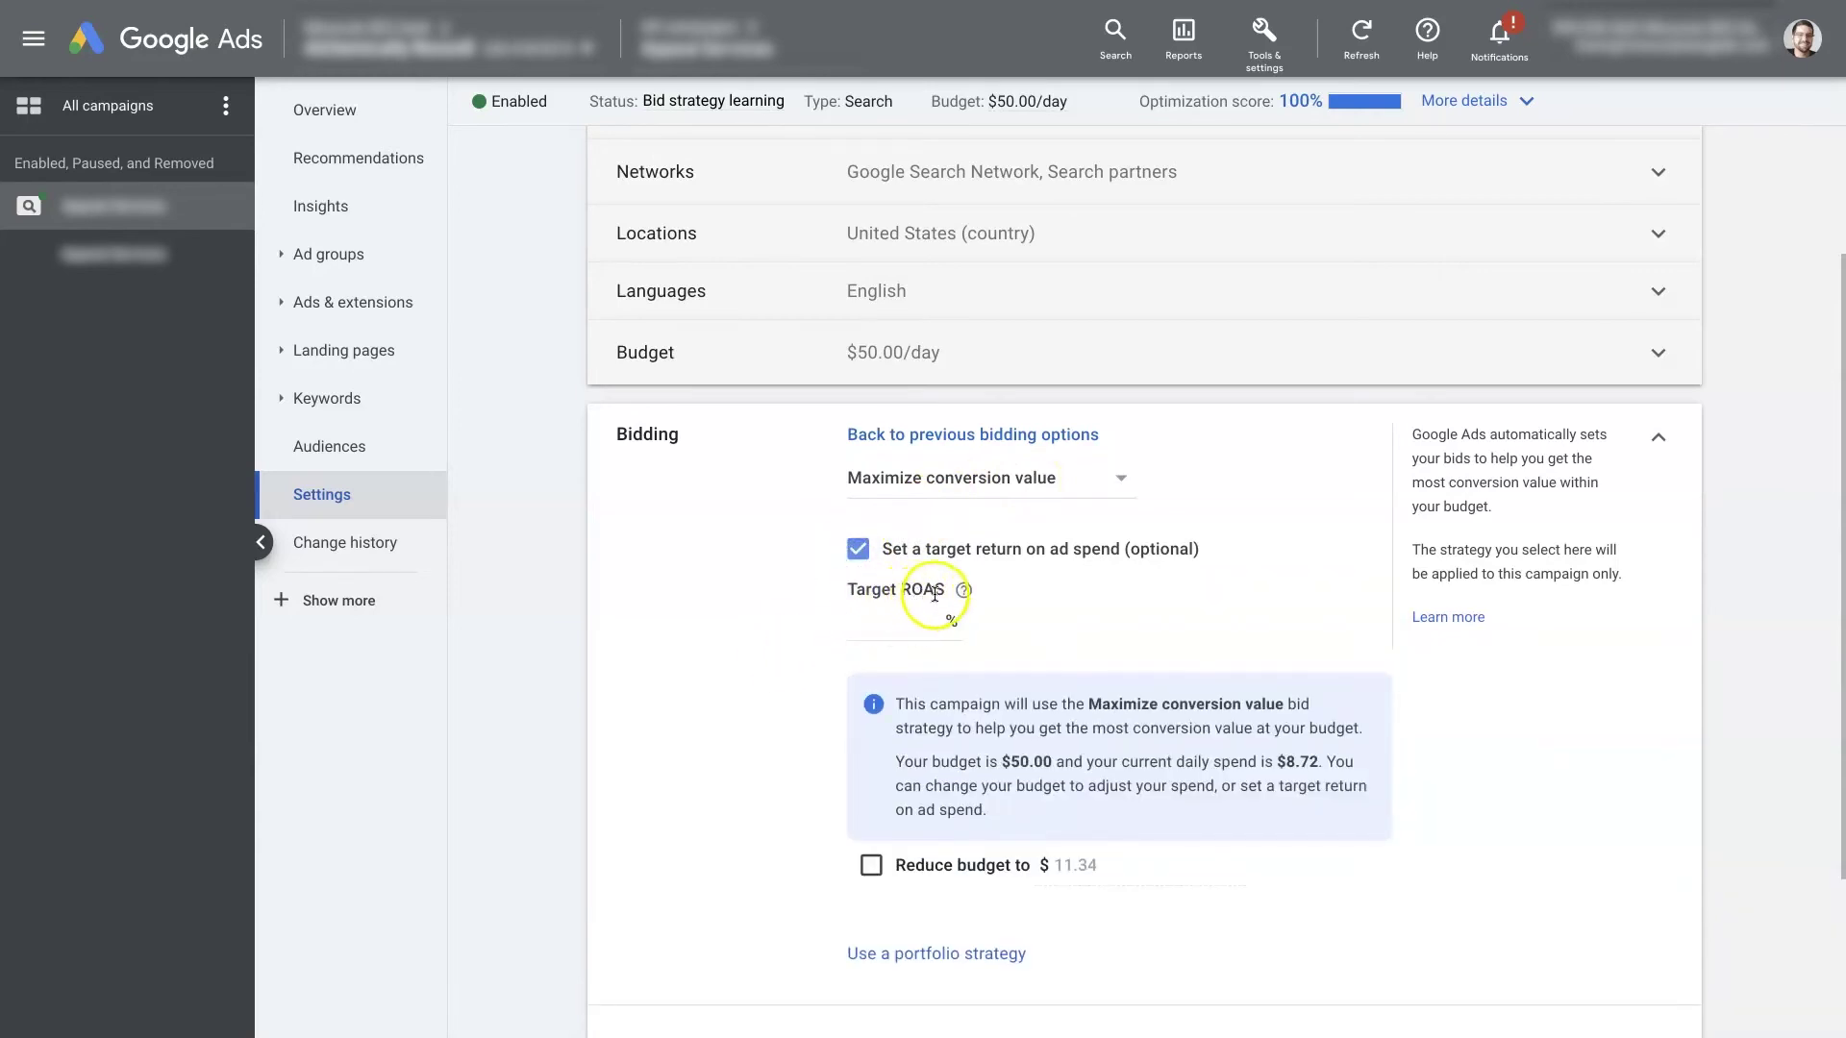
{"action": "left_click", "coordinate": [856, 548]}
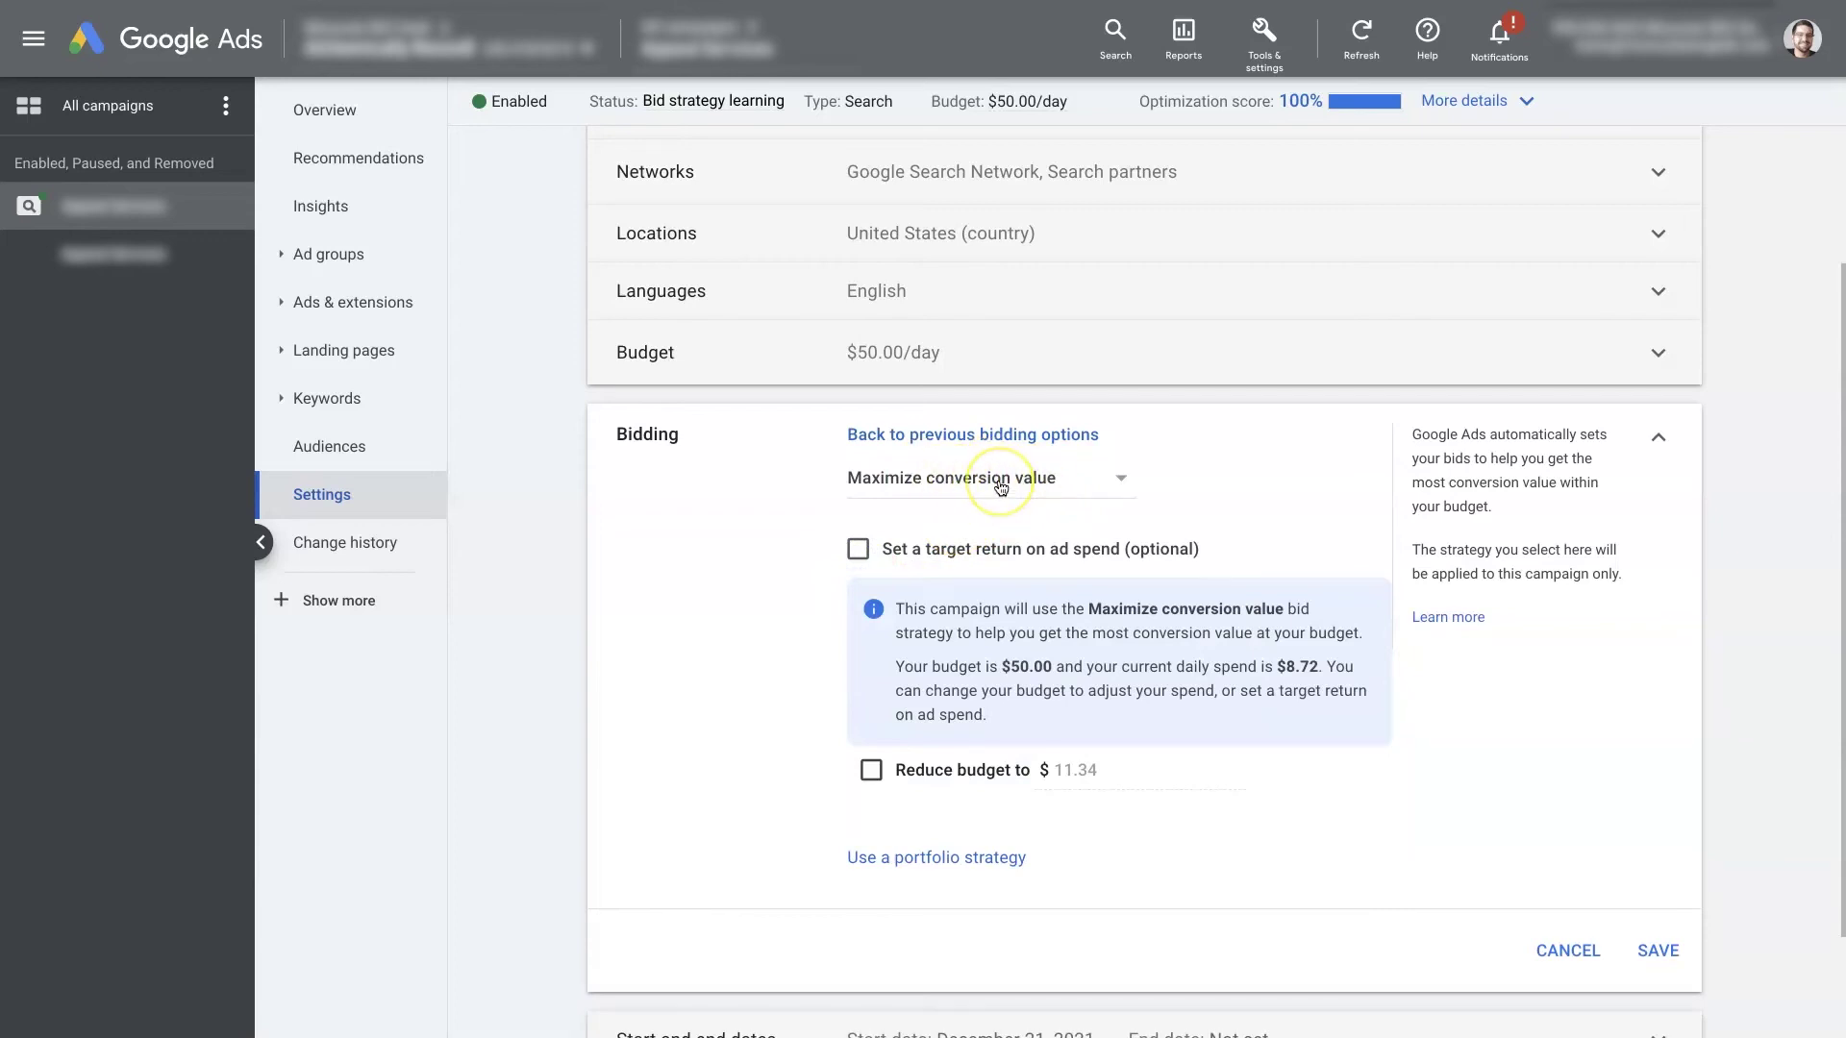
{"action": "left_click", "coordinate": [857, 549]}
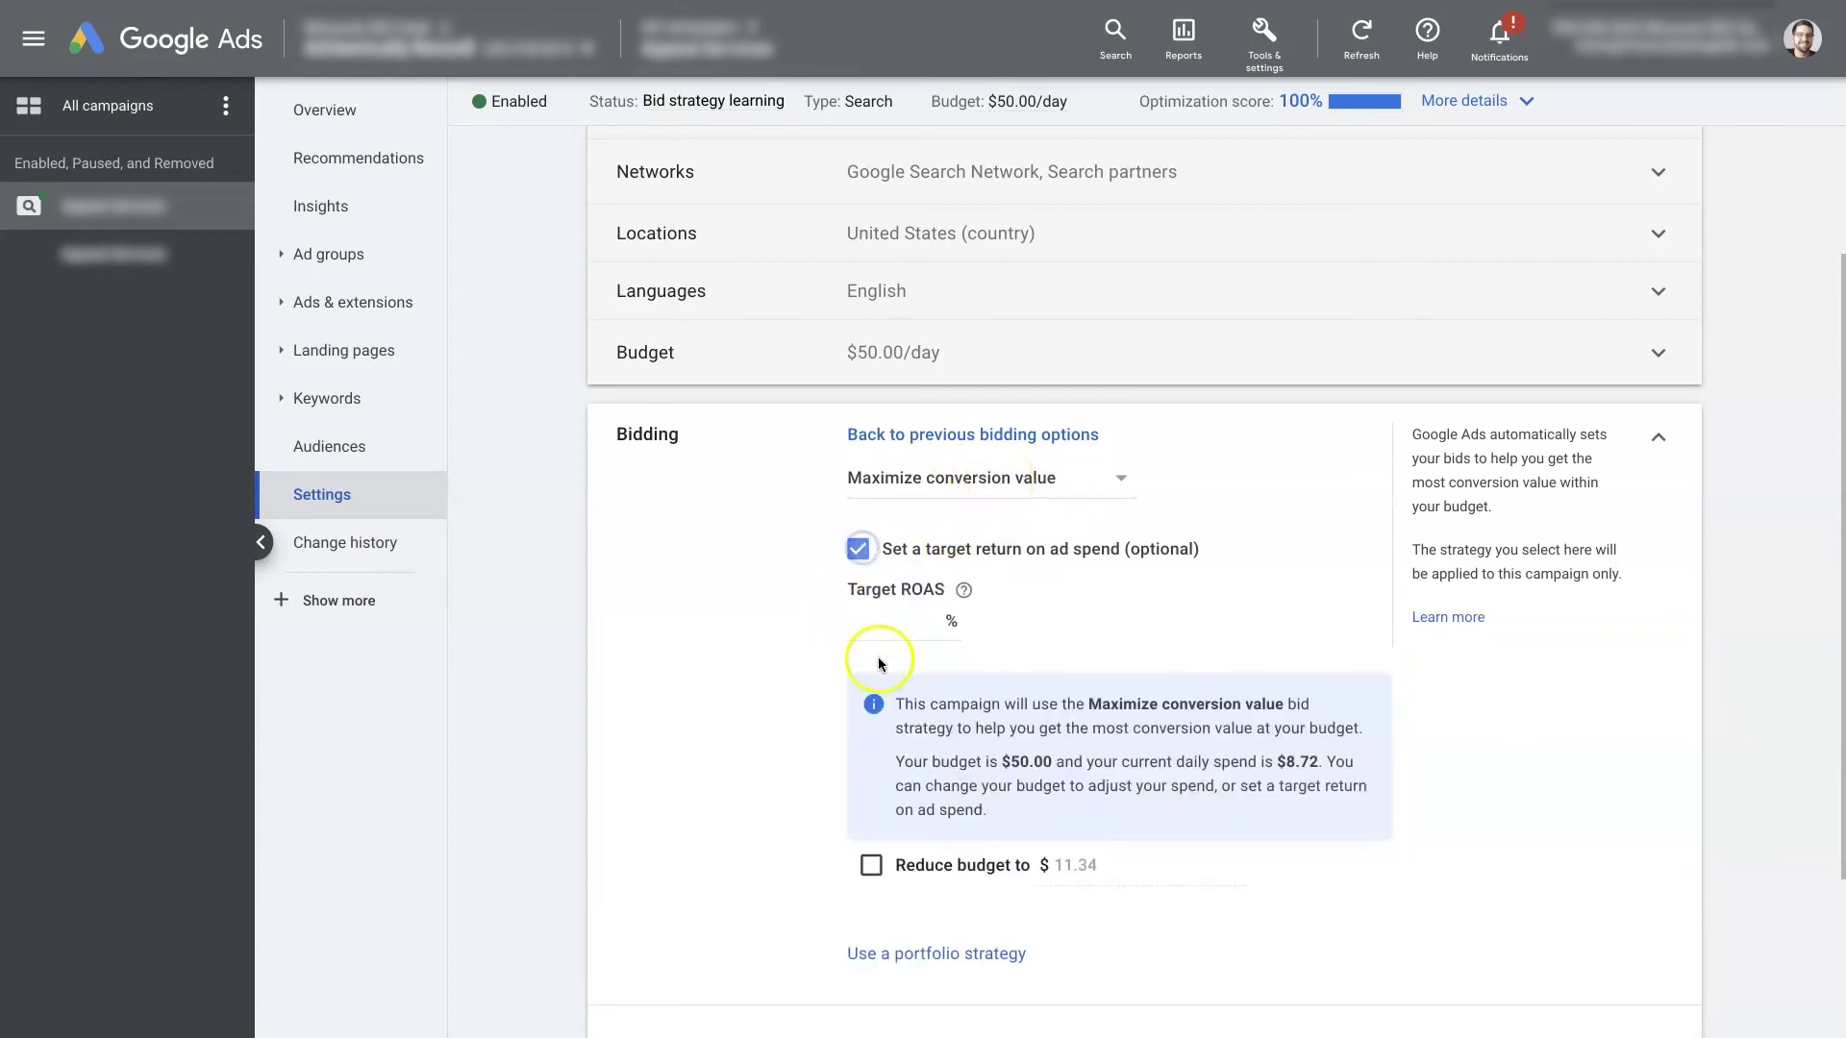
{"action": "left_click", "coordinate": [856, 549]}
Cycle through Maximize clicks and Maximize conversions, ending on Maximize conversion value with target ROAS on
{"action": "left_click", "coordinate": [964, 477]}
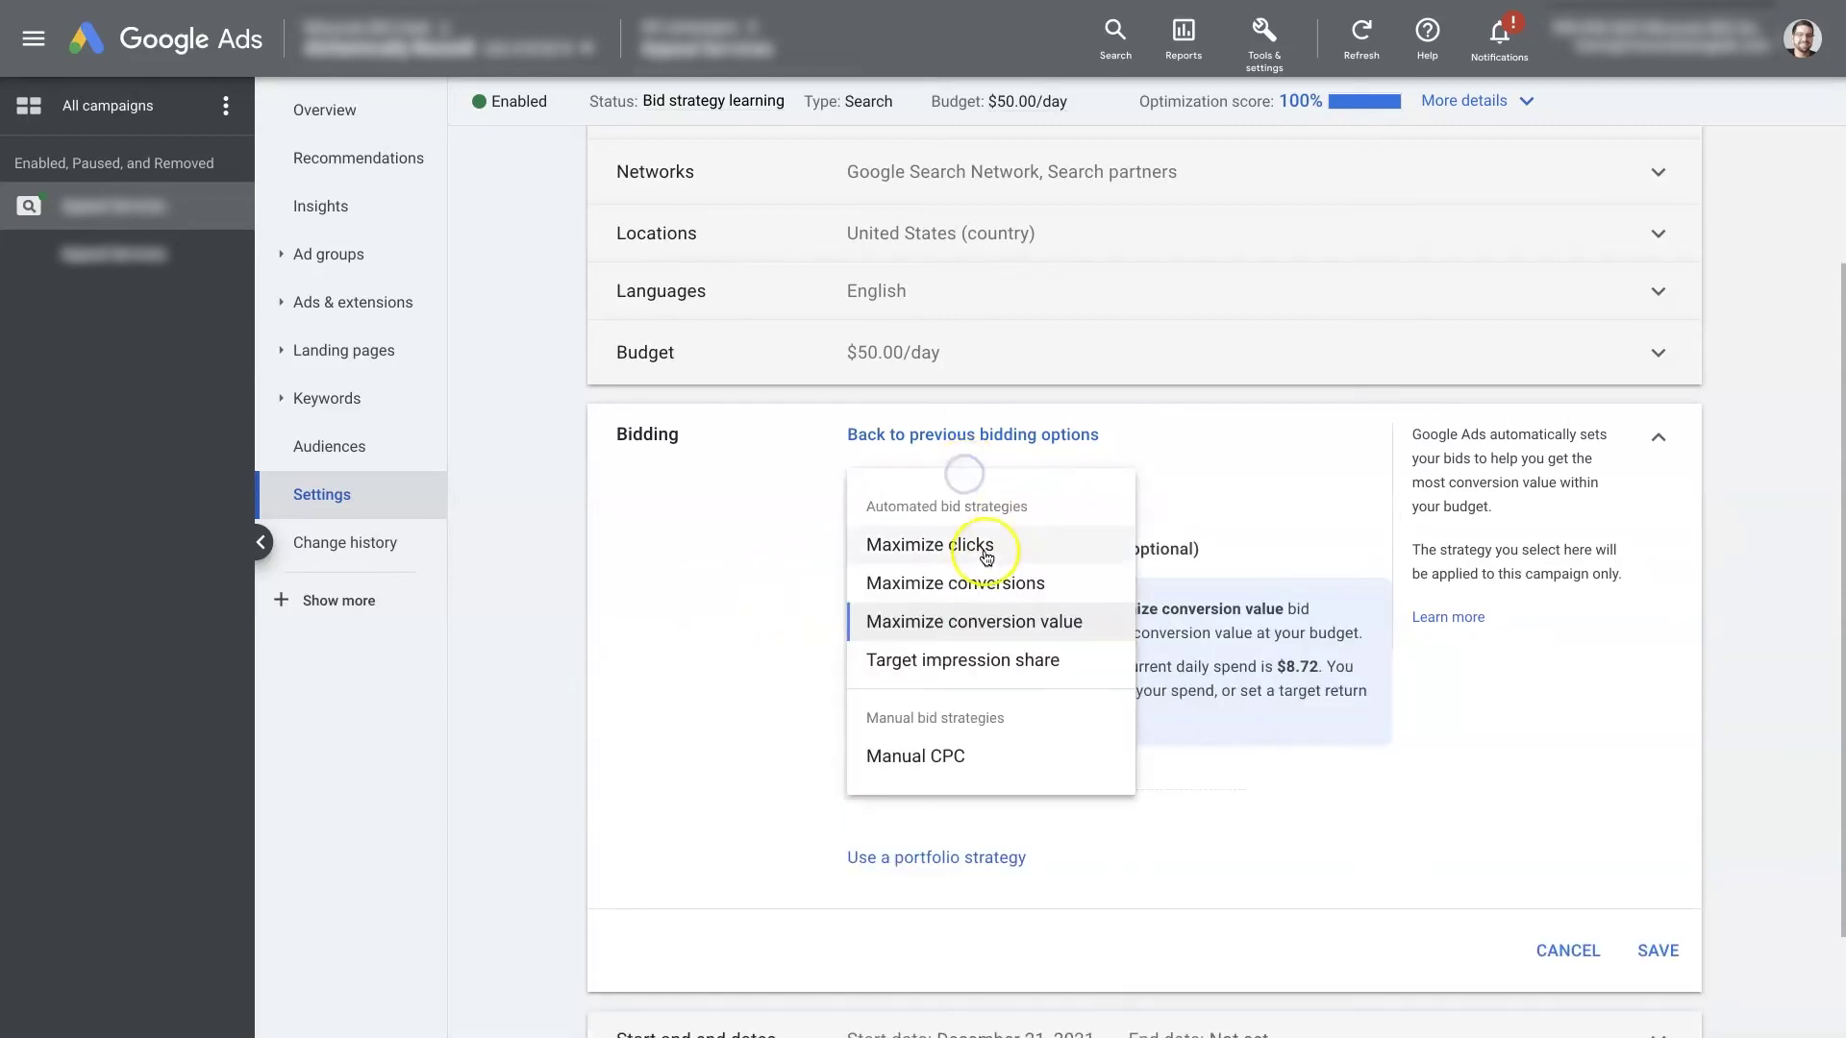
{"action": "left_click", "coordinate": [966, 531]}
{"action": "left_click", "coordinate": [969, 480]}
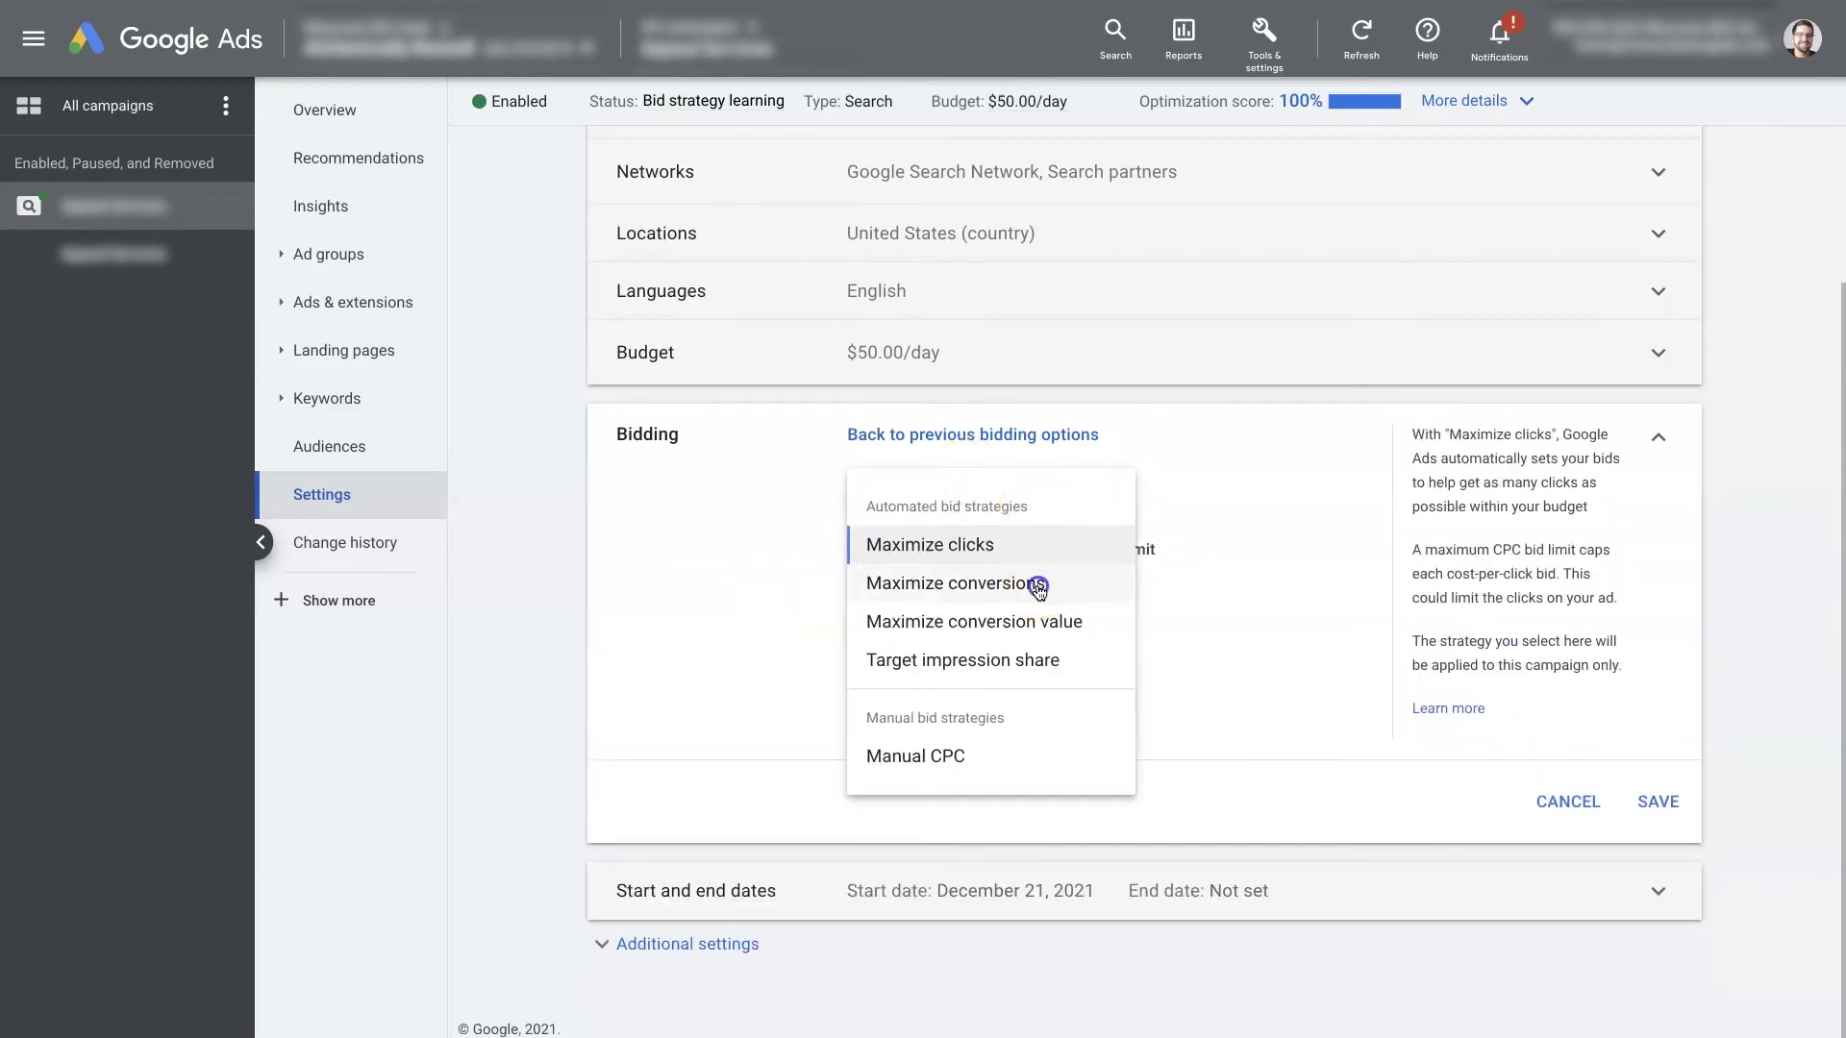
{"action": "left_click", "coordinate": [1038, 586]}
{"action": "left_click", "coordinate": [1006, 478]}
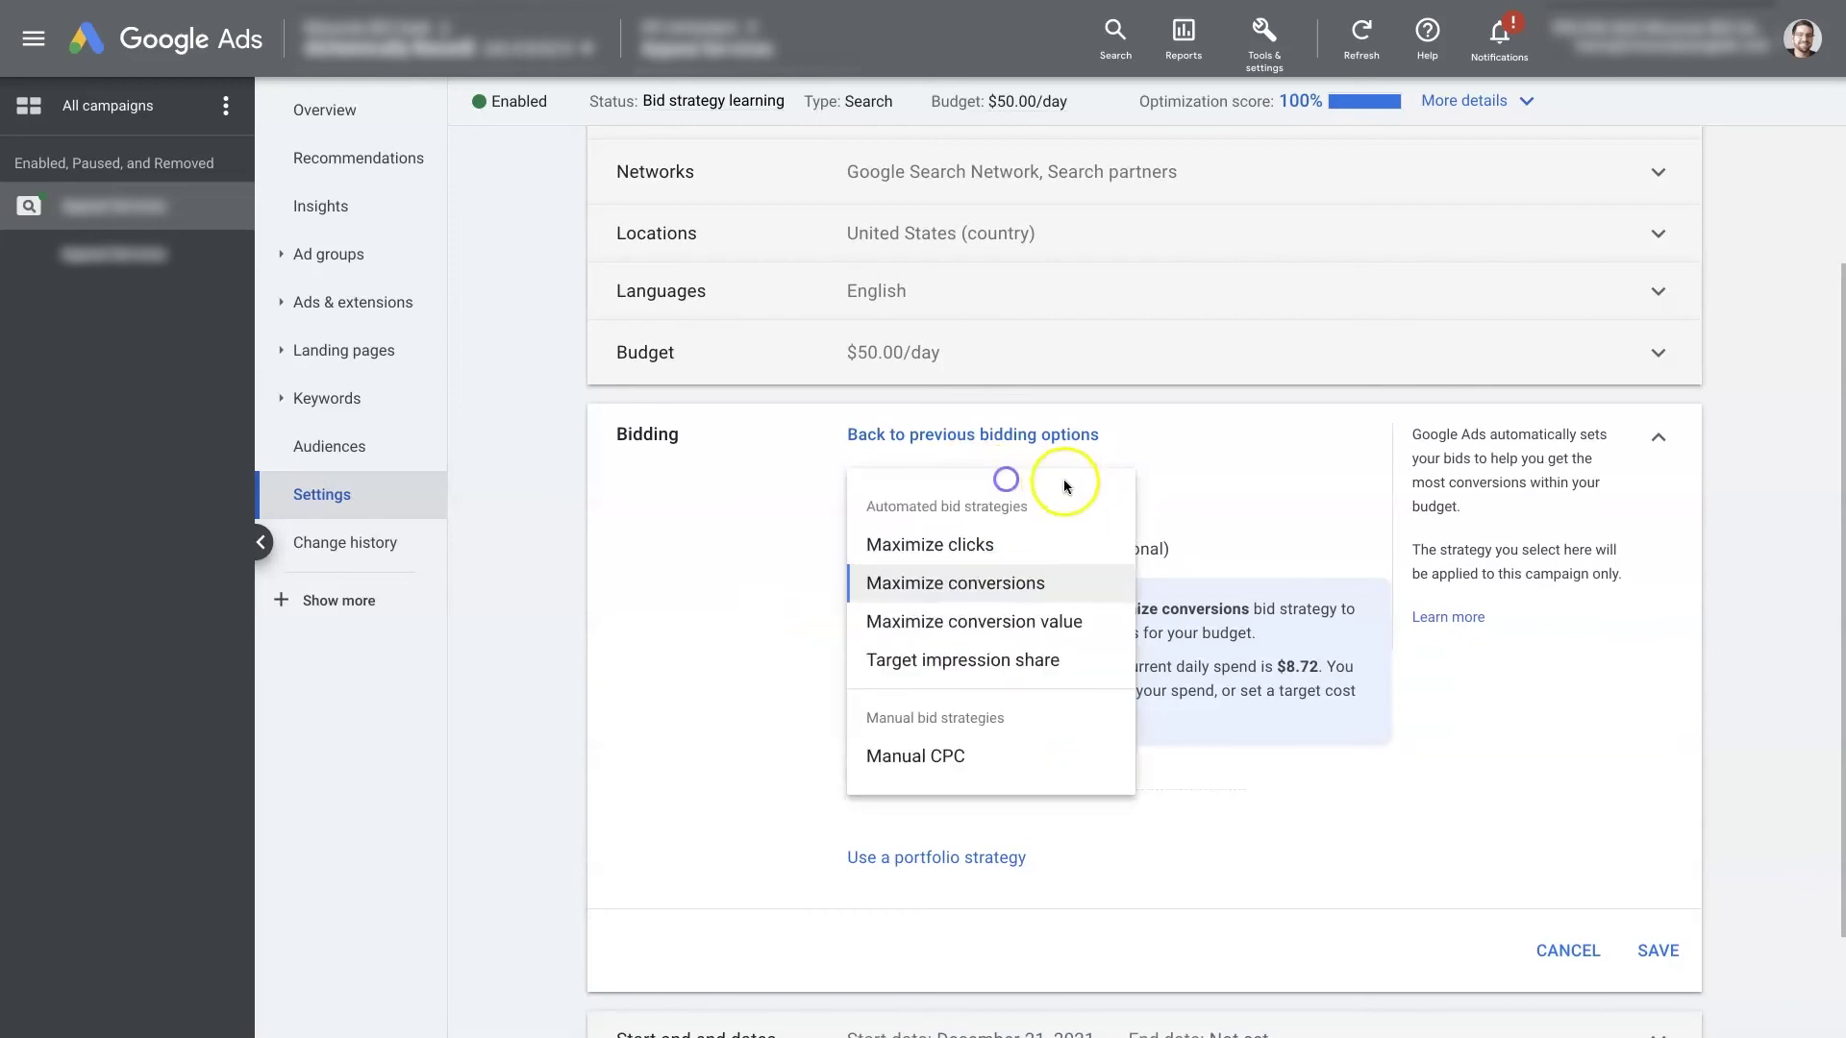
{"action": "left_click", "coordinate": [1098, 622]}
{"action": "left_click", "coordinate": [864, 554]}
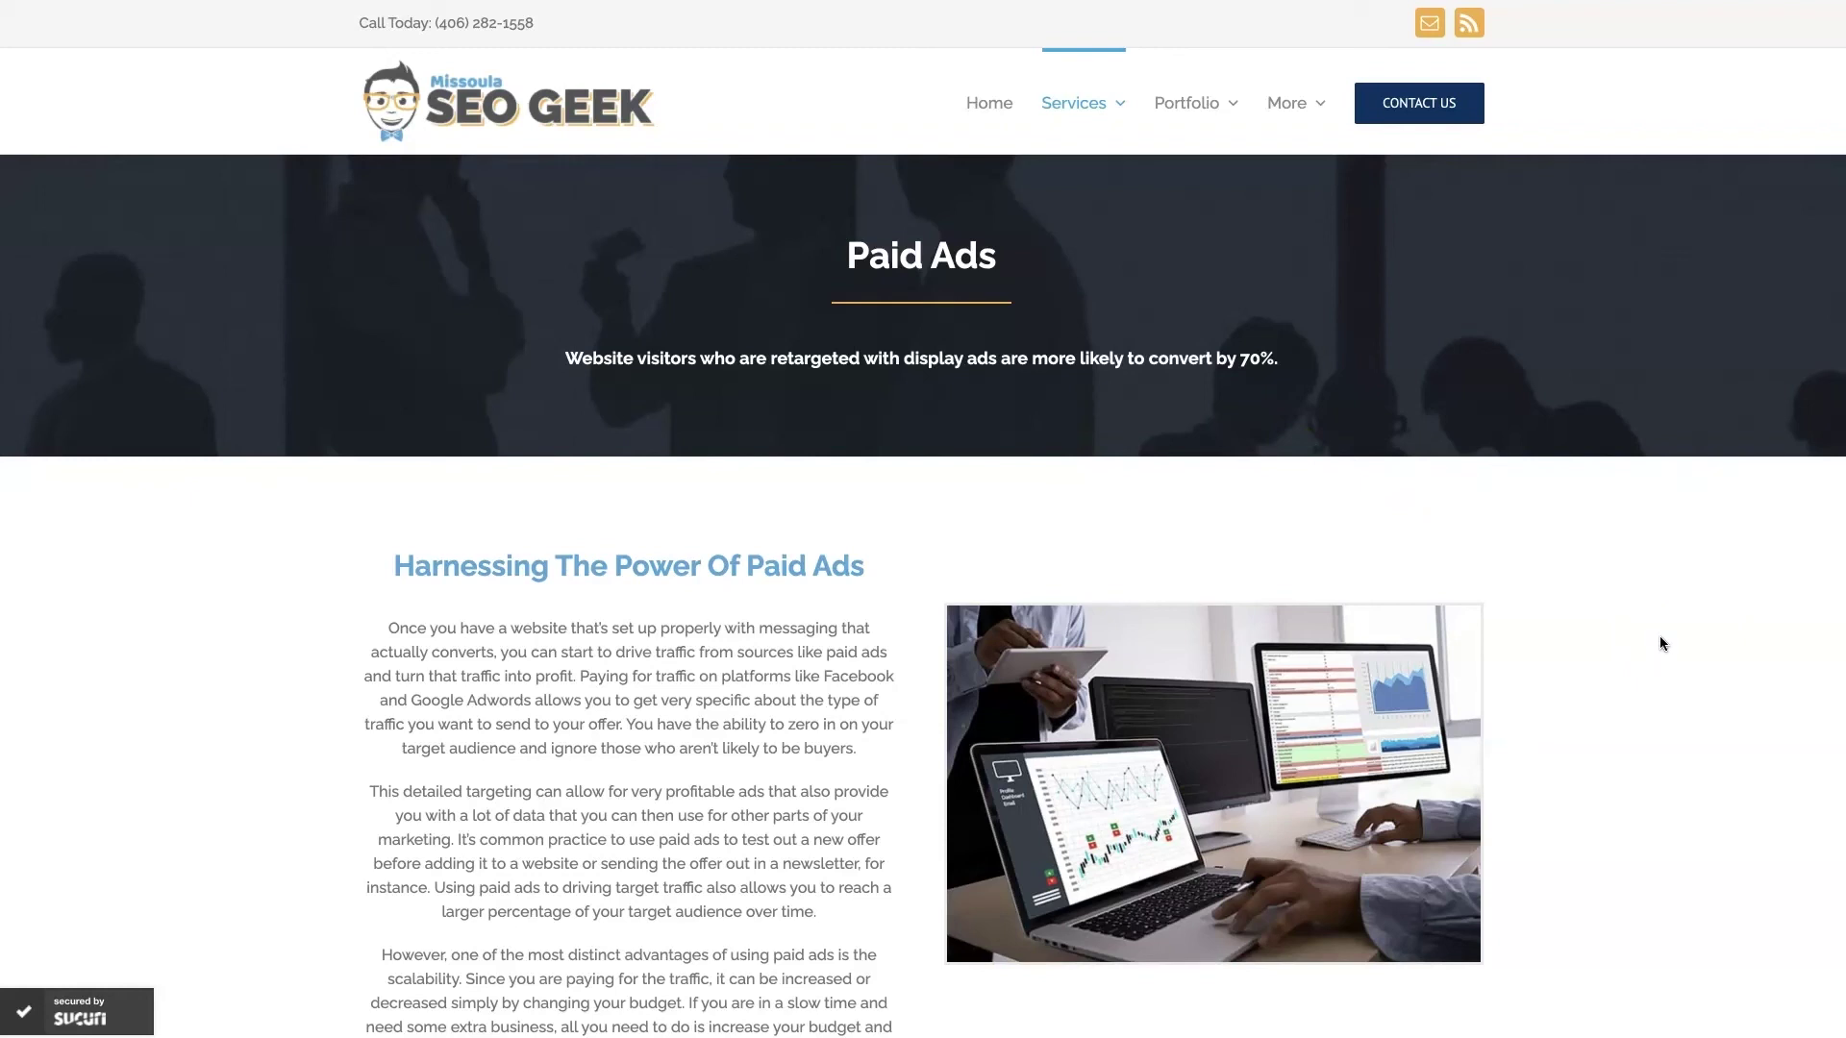
{"action": "scroll", "coordinate": [1634, 717], "scroll_direction": "down", "scroll_amount": 15}
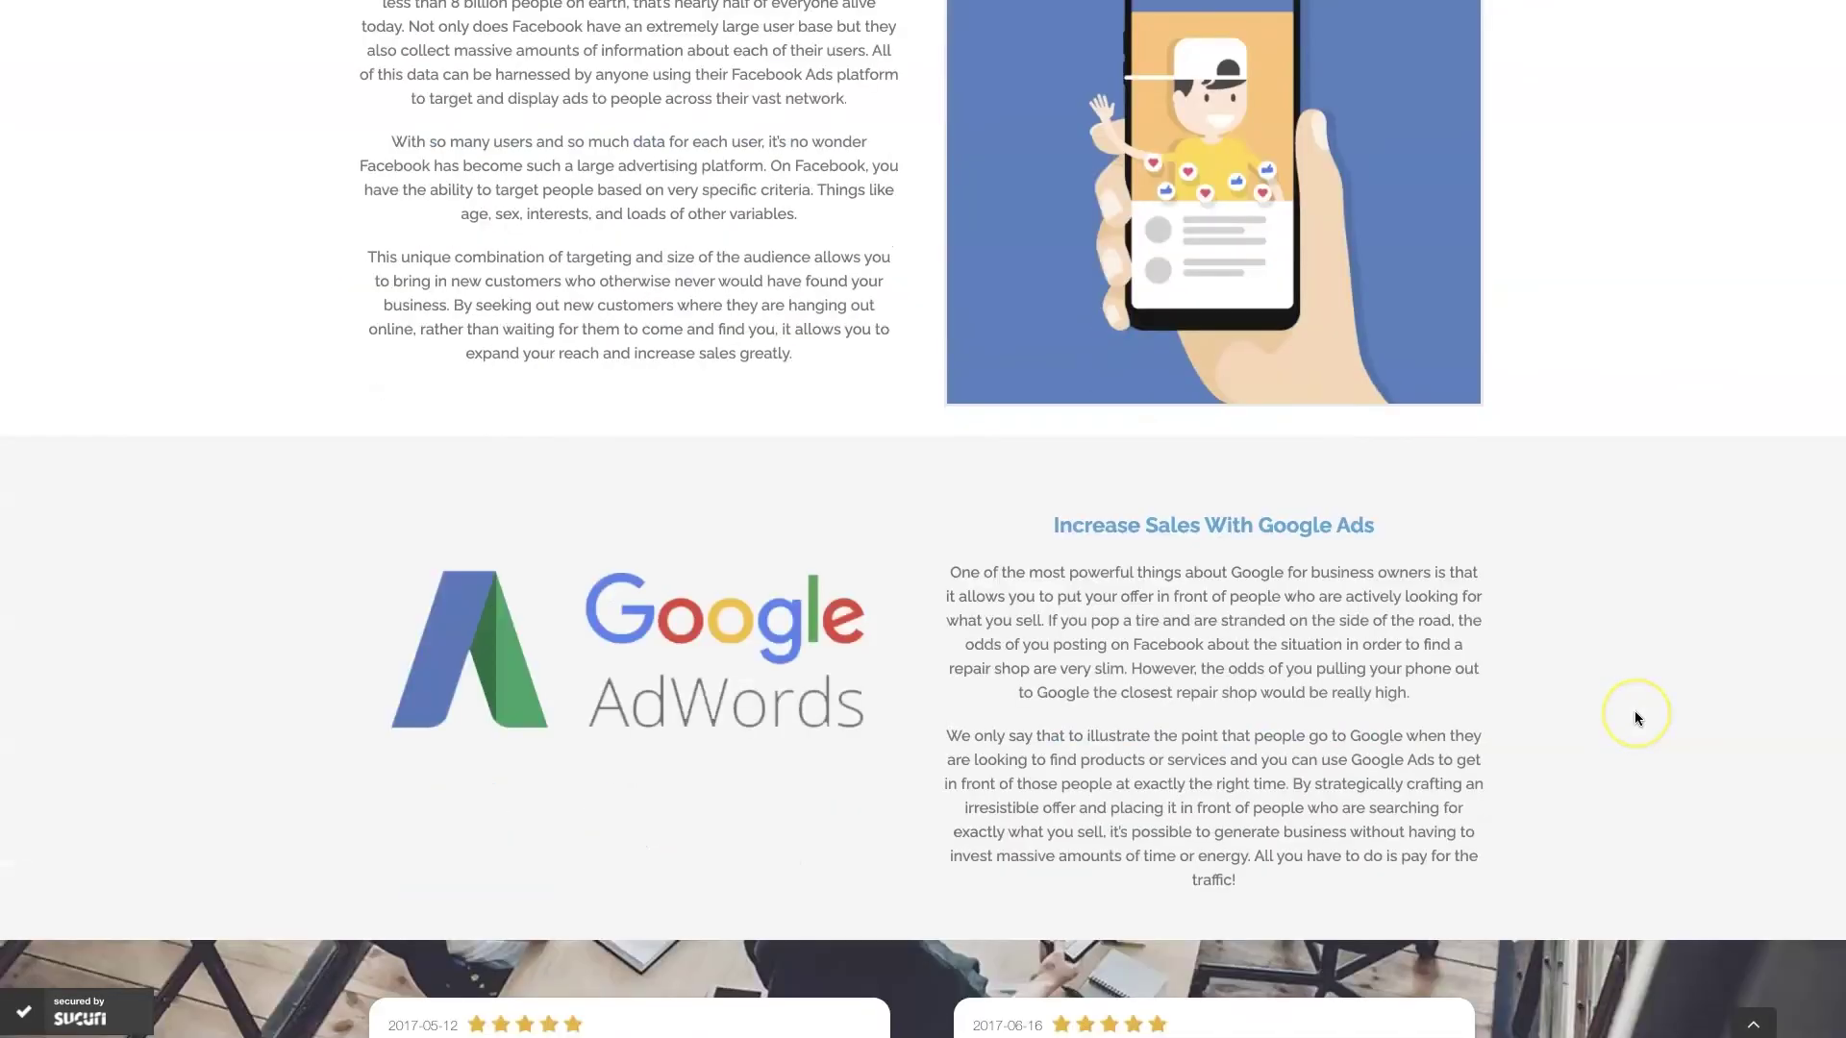
{"action": "scroll", "coordinate": [1634, 717], "scroll_direction": "down", "scroll_amount": 4}
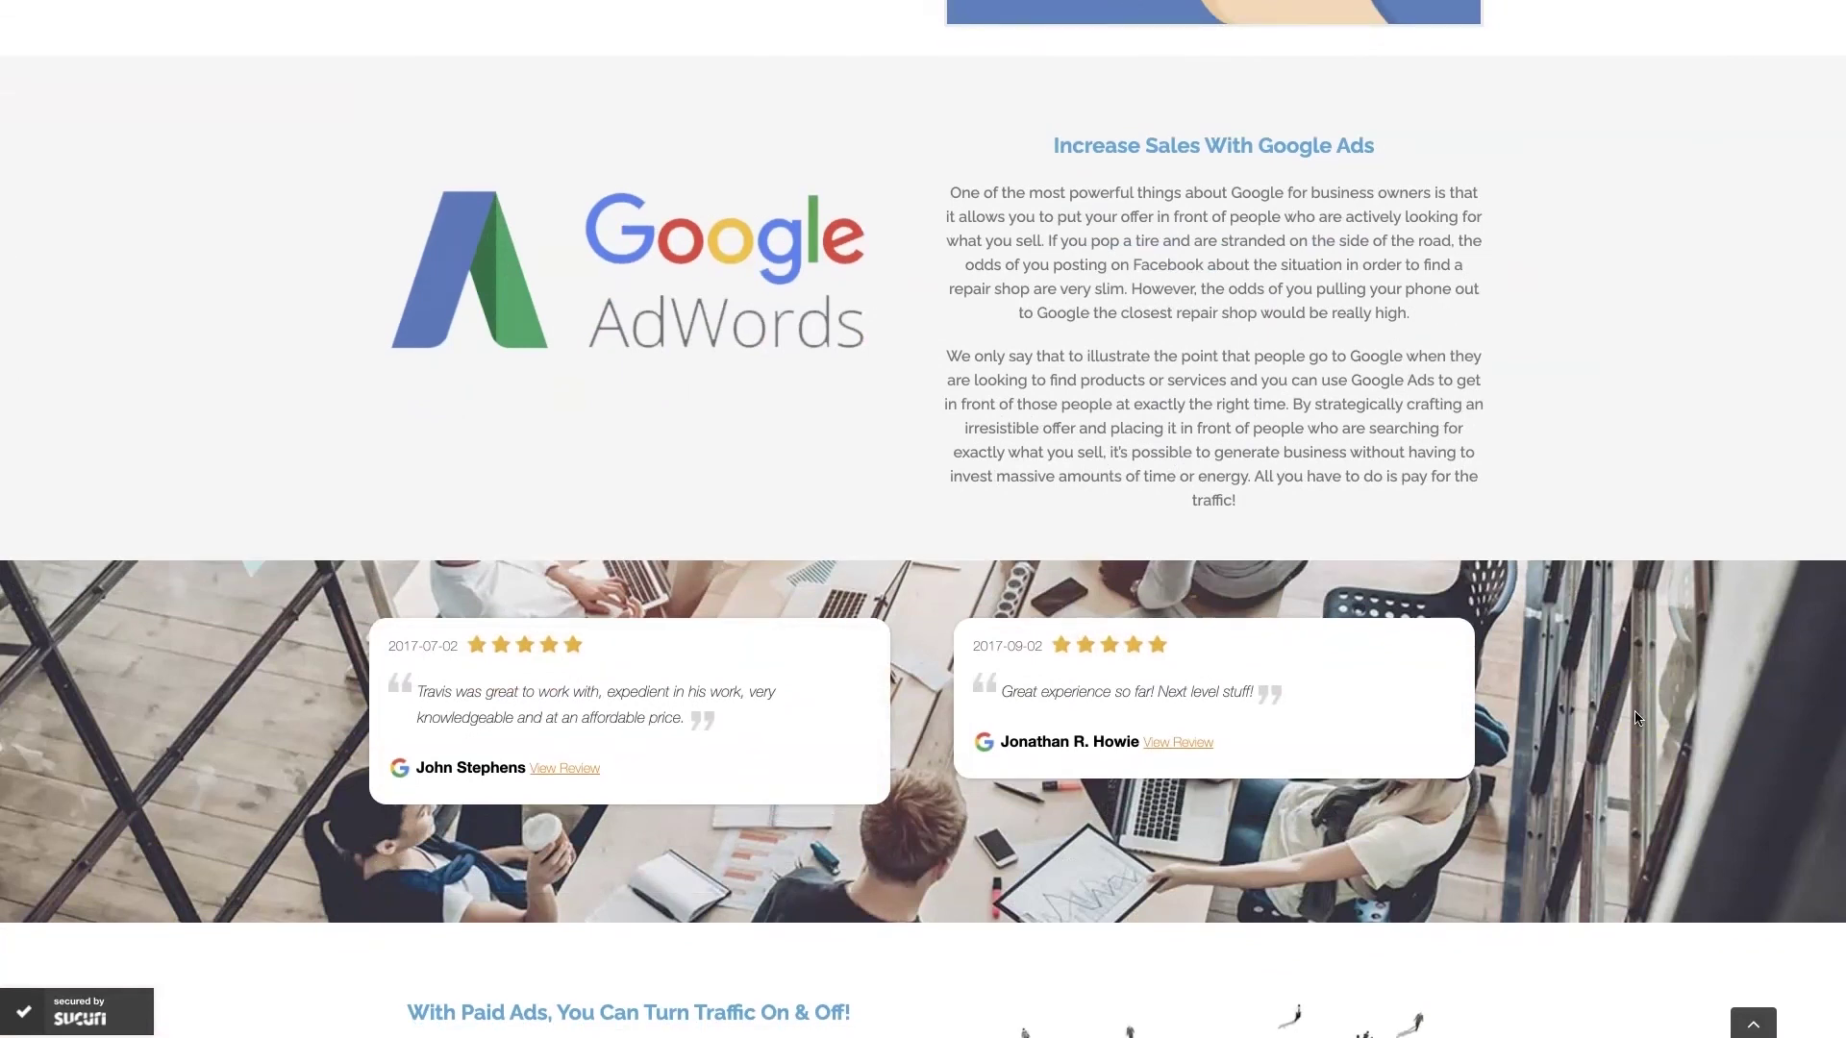
{"action": "scroll", "coordinate": [1634, 718], "scroll_direction": "up", "scroll_amount": 1}
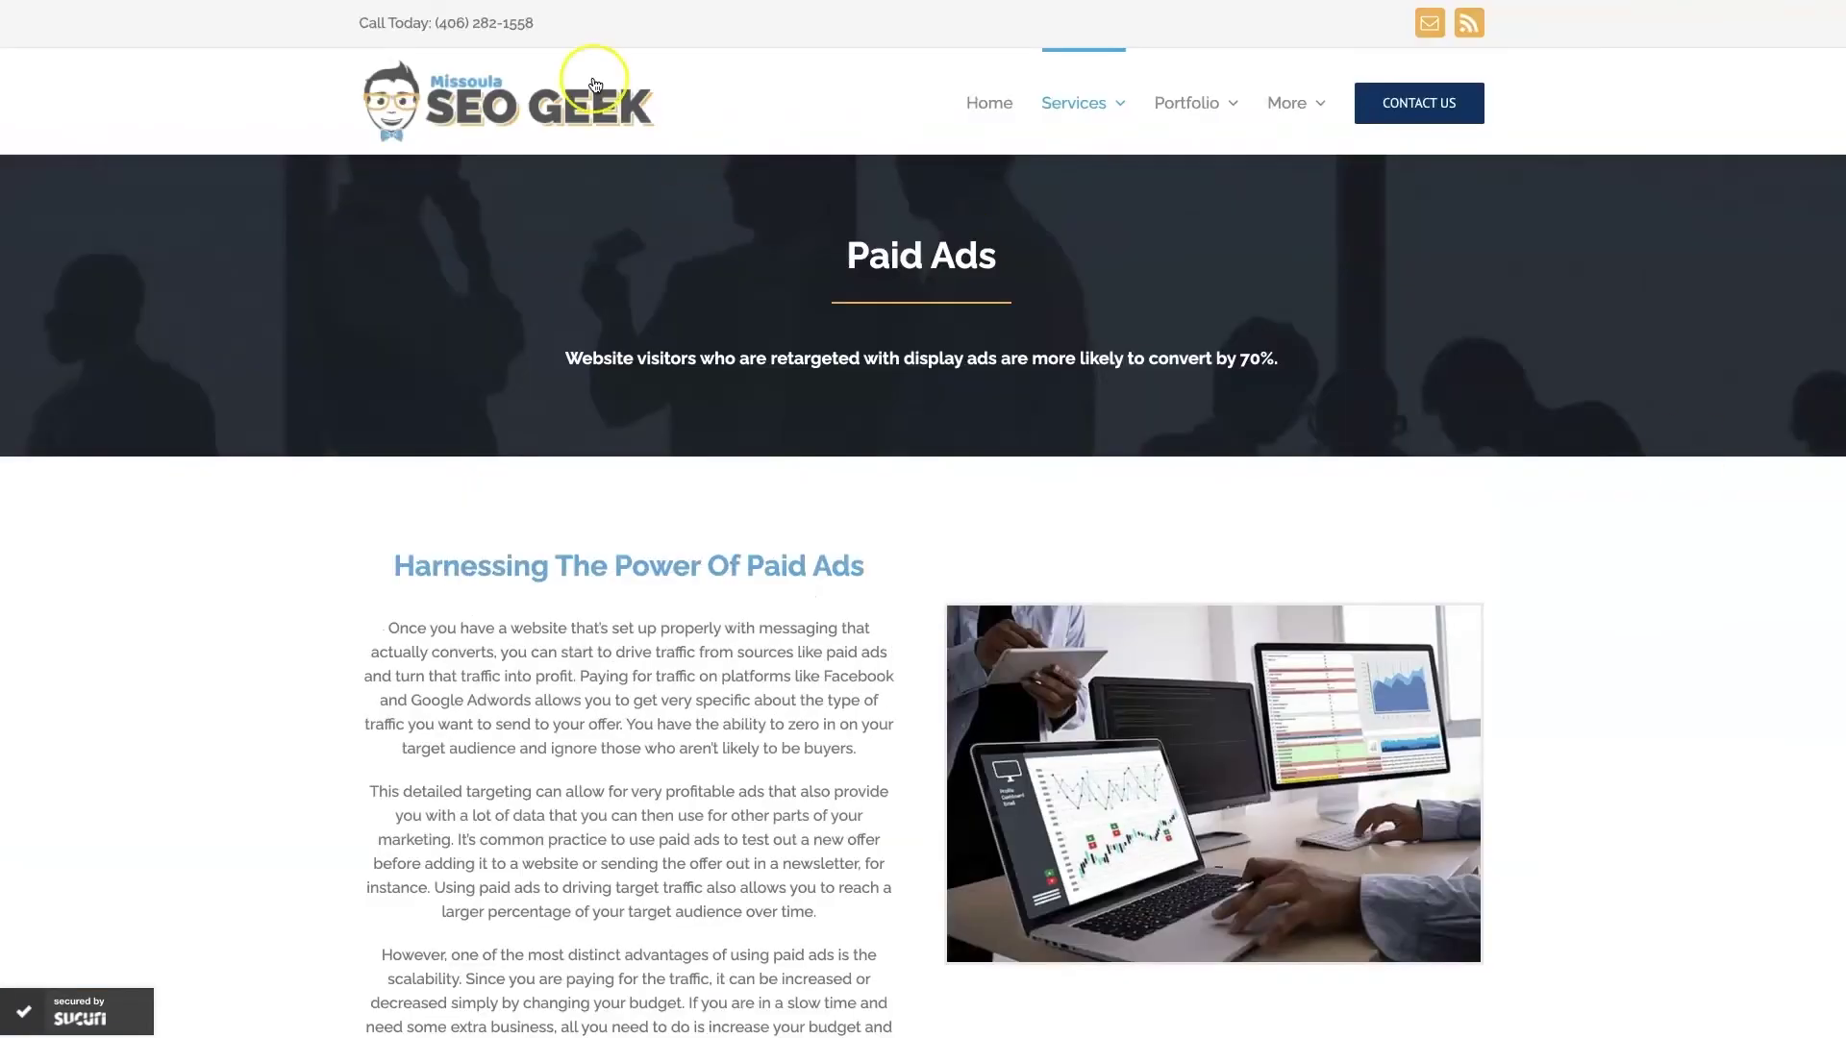
{"action": "left_click", "coordinate": [660, 110]}
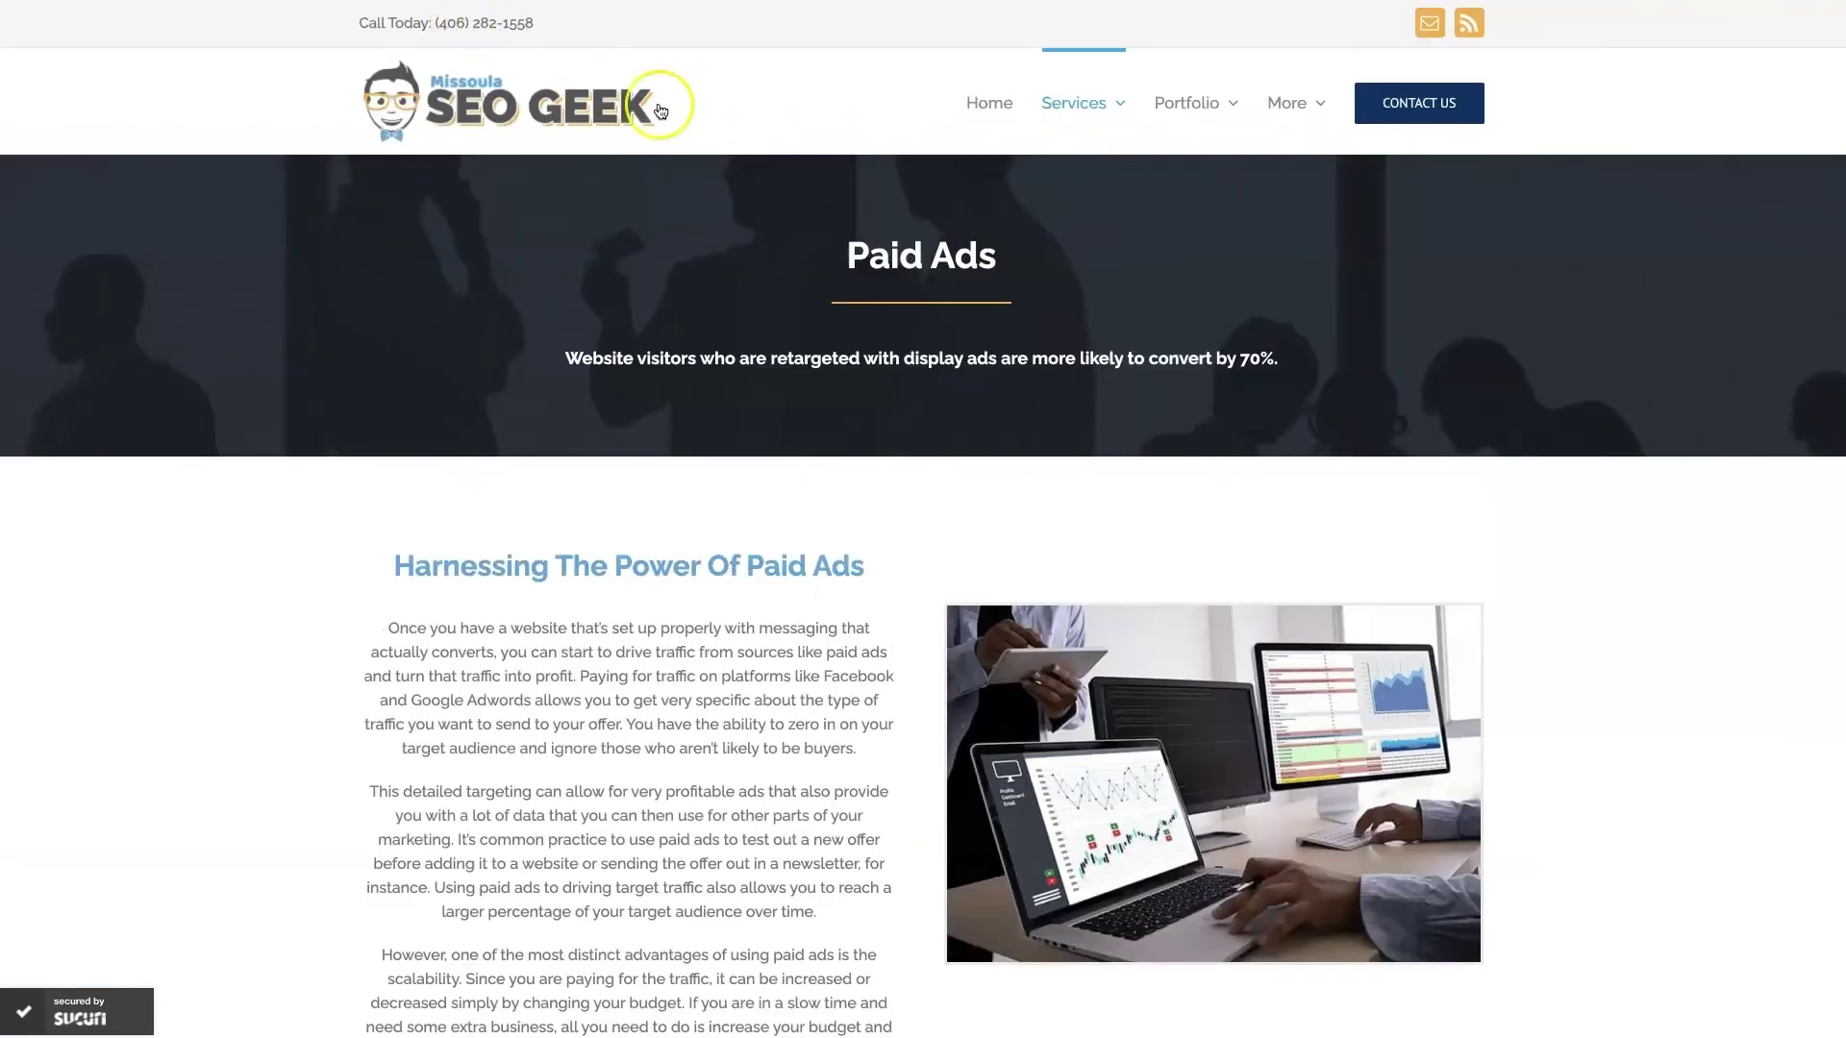